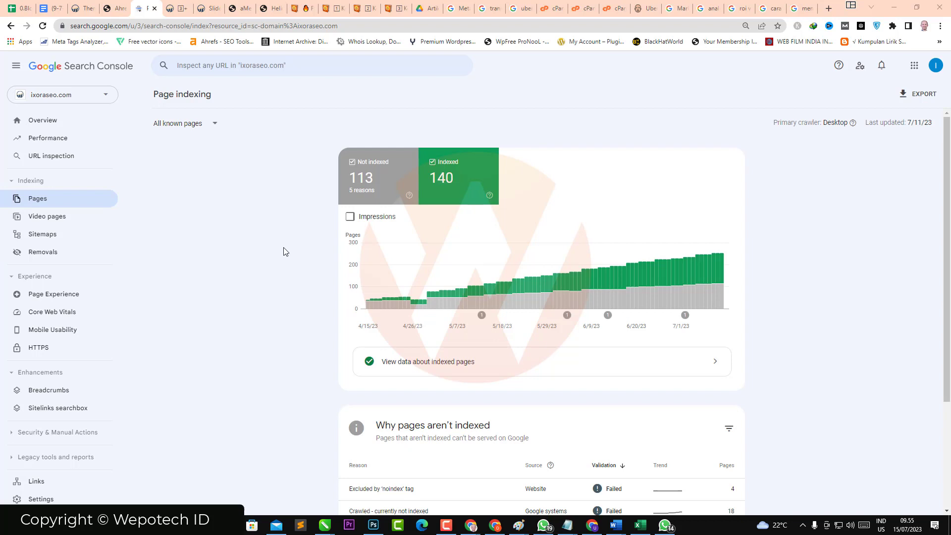
Step: Review the ixoraseo.com page indexing chart and the list of reasons why pages aren't indexed, with the page enlarged to 110%
scroll(285, 253, down, 2)
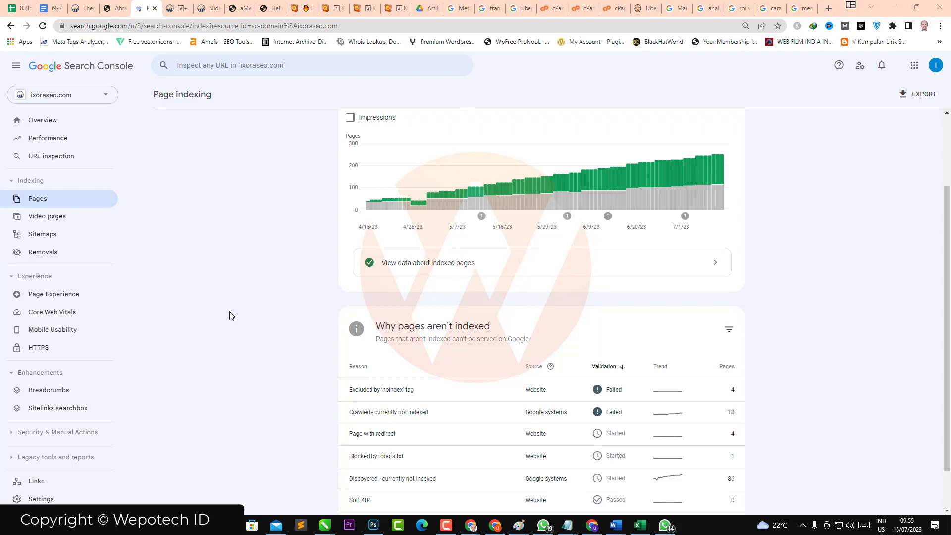
key(ctrl+plus)
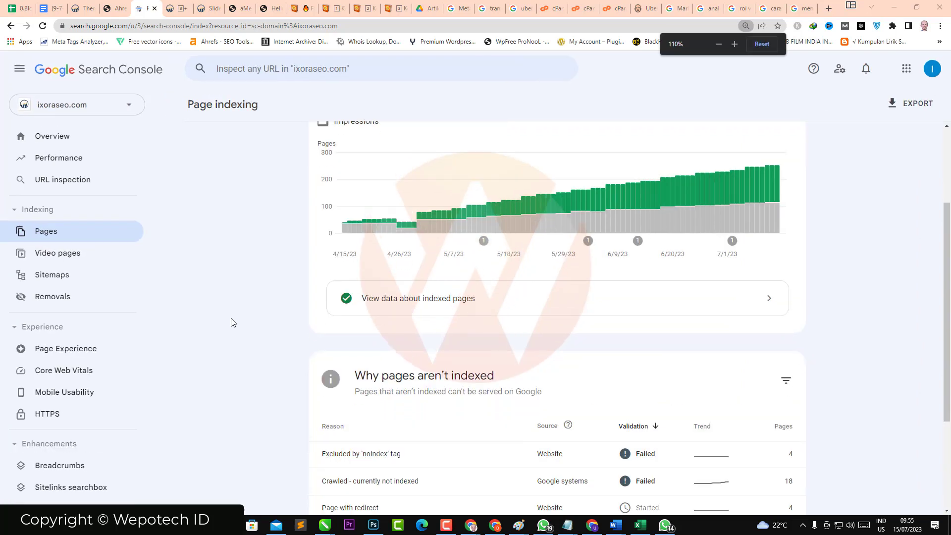
scroll(233, 323, down, 3)
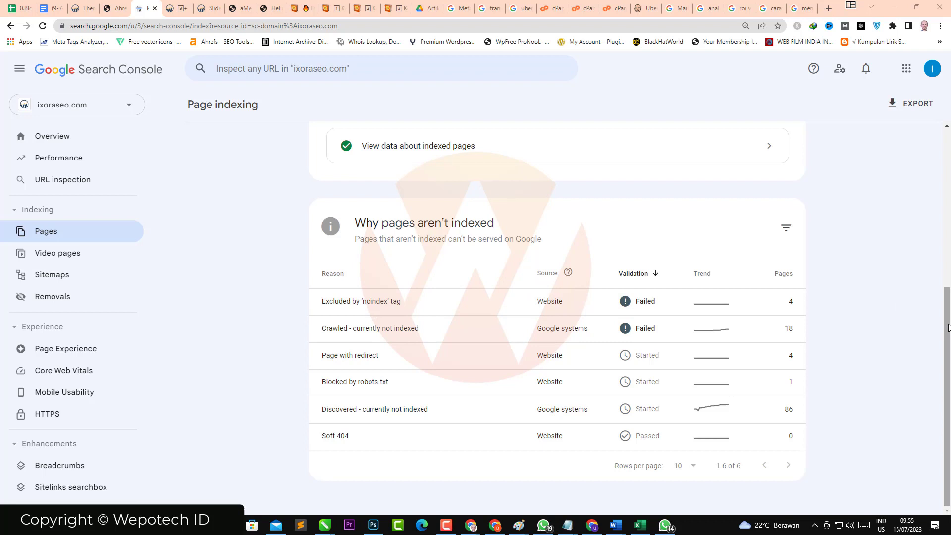
drag(948, 329, 942, 199)
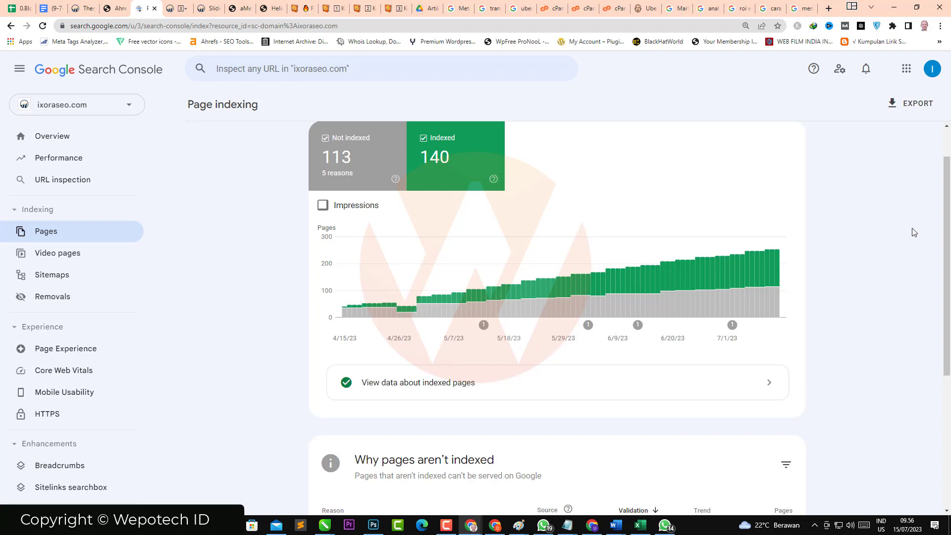
drag(948, 228, 947, 199)
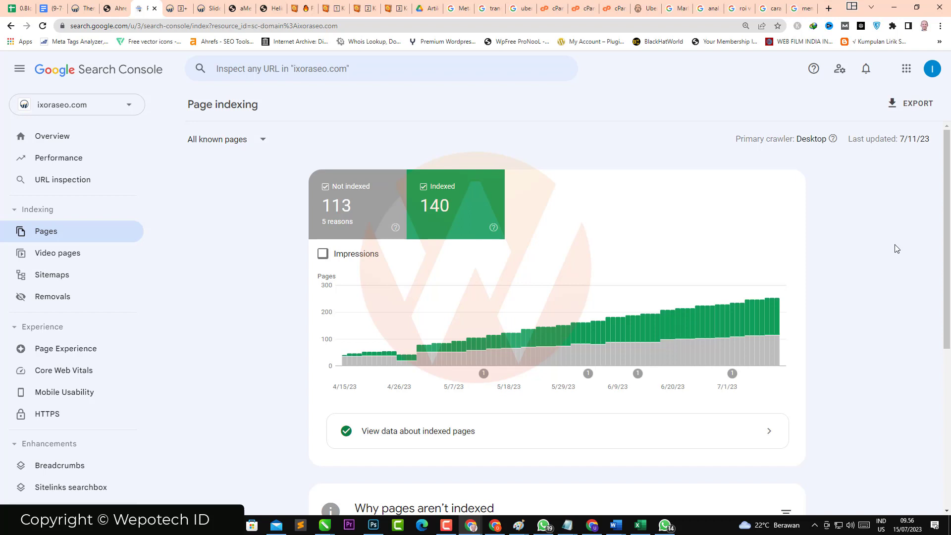
scroll(949, 216, down, 1)
drag(949, 216, 946, 197)
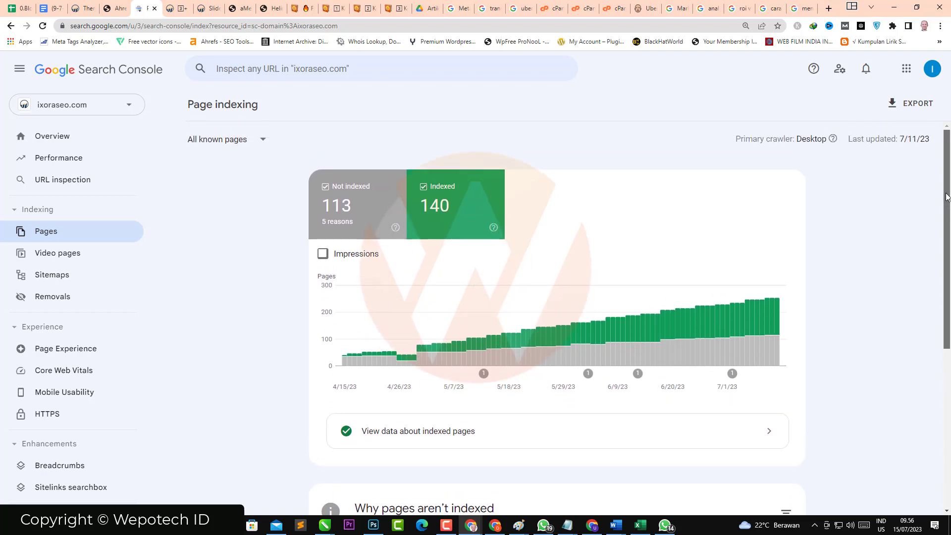
drag(946, 197, 940, 229)
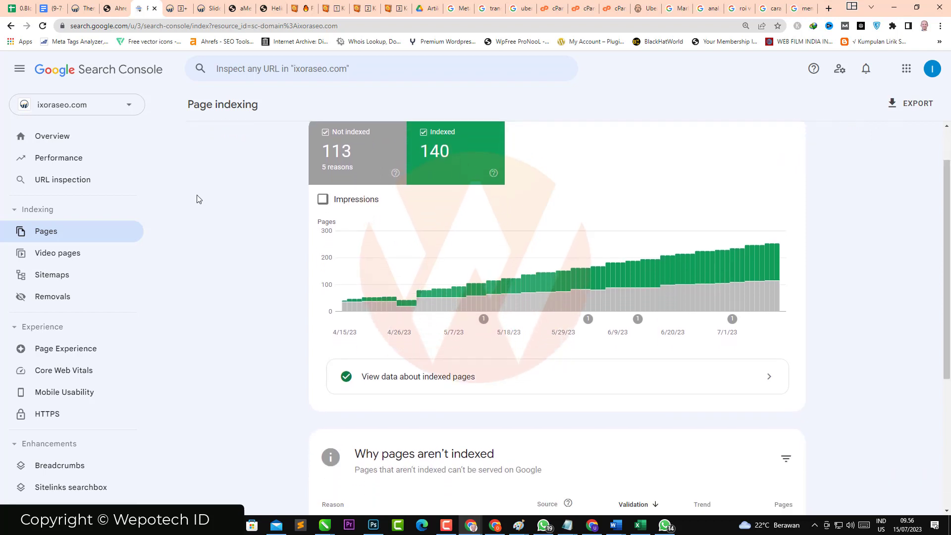
Step: Reload the page indexing report and view its chart with only indexed pages, and with only not indexed pages
click(92, 232)
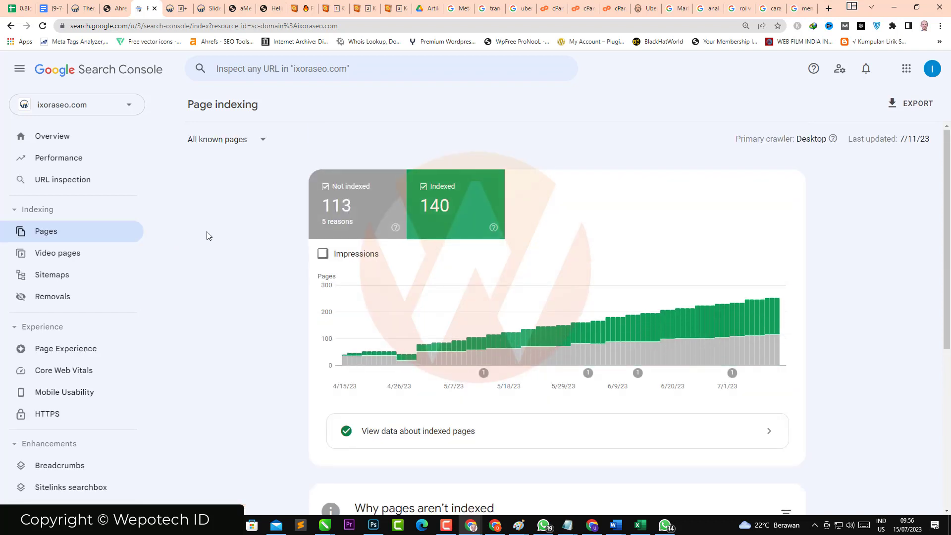
scroll(207, 236, down, 2)
scroll(208, 236, up, 2)
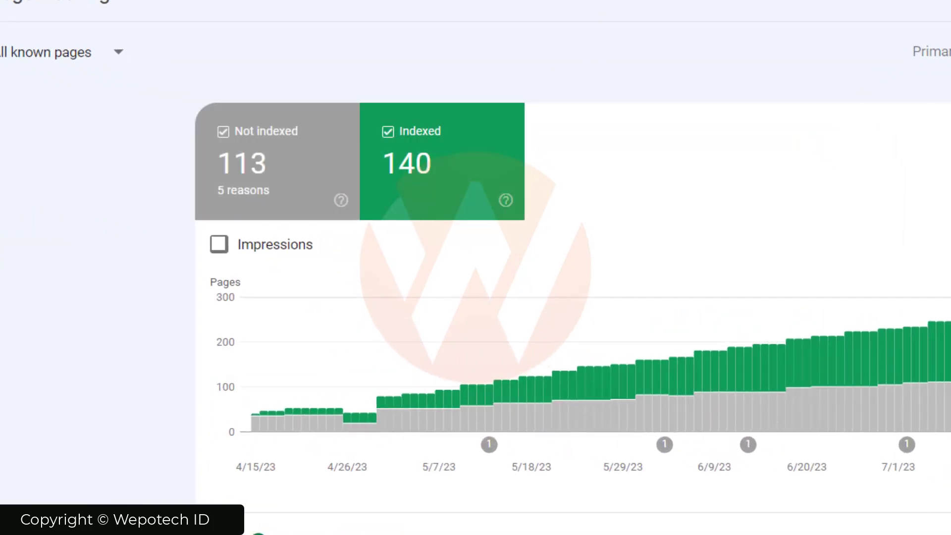
scroll(572, 297, down, 1)
scroll(573, 297, up, 1)
click(286, 164)
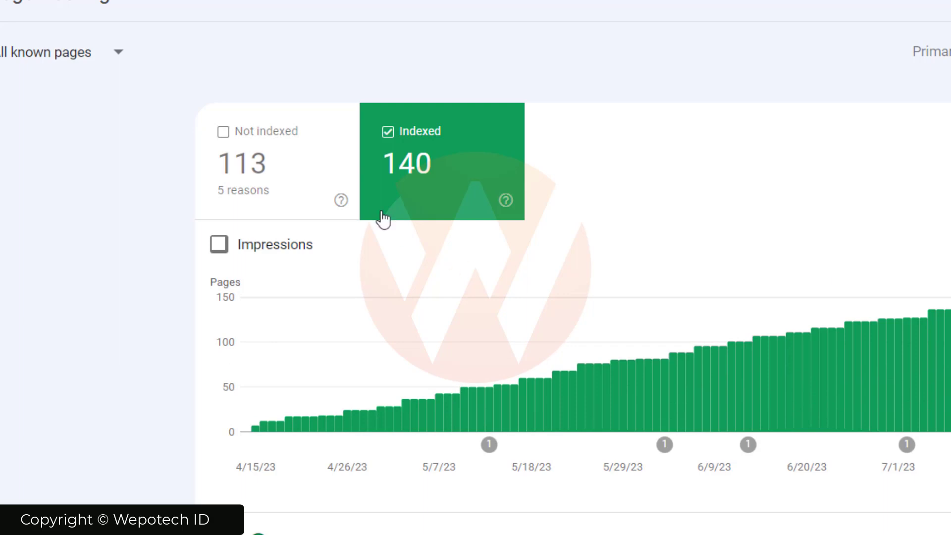
click(257, 165)
click(384, 132)
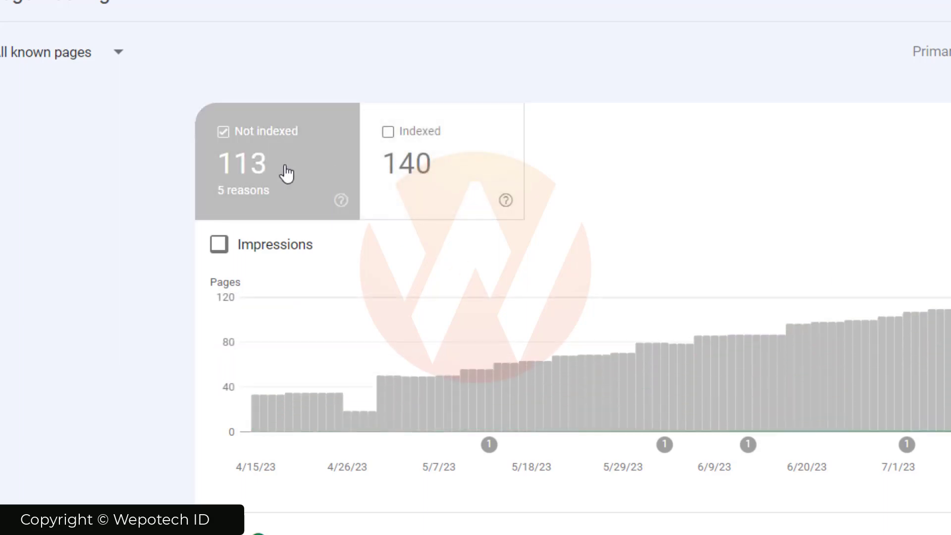
Step: Open the "Discovered - currently not indexed" reason and review its affected pages chart, example URLs and validation status
scroll(310, 180, down, 8)
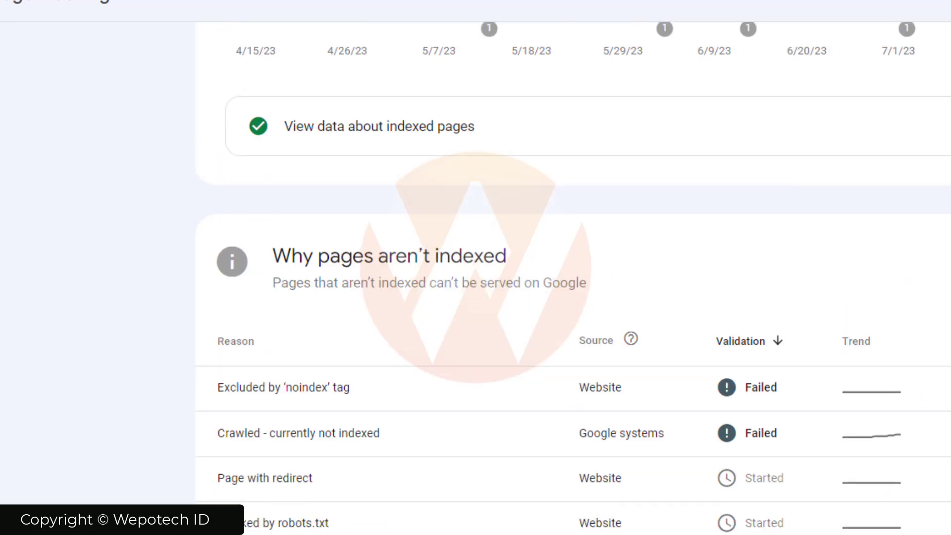
scroll(733, 495, down, 1)
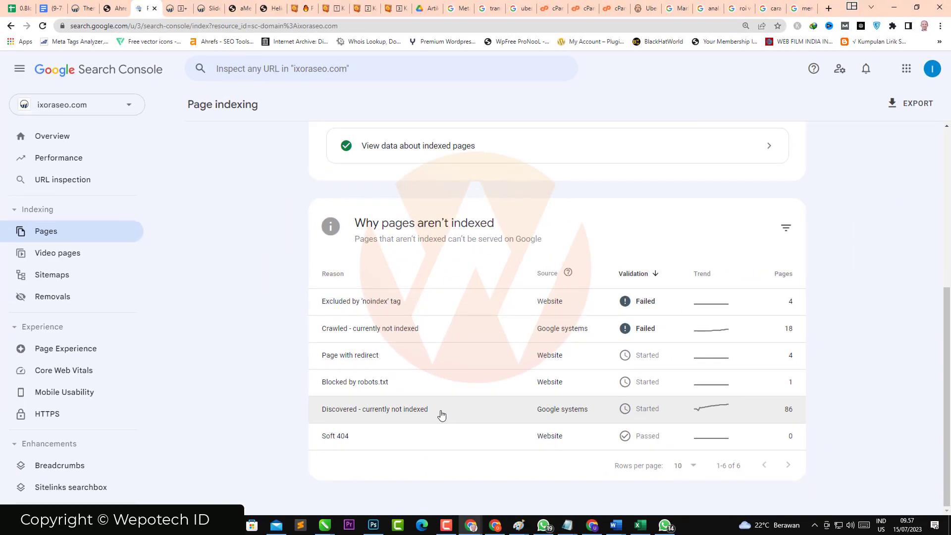
click(422, 414)
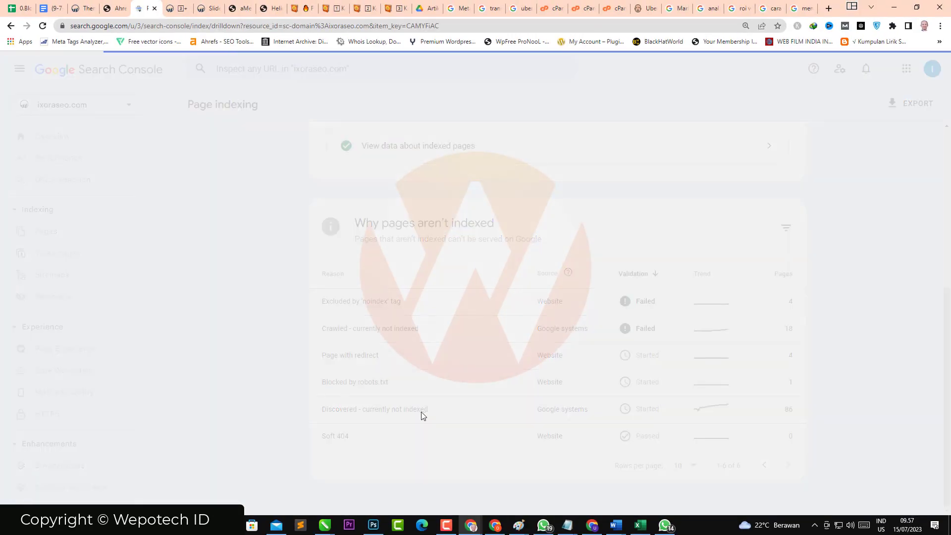
scroll(287, 387, down, 5)
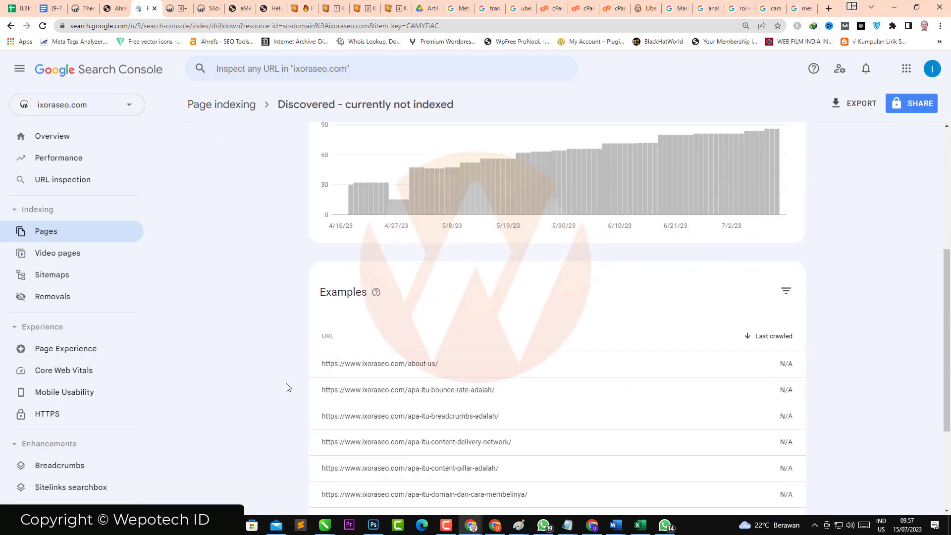
scroll(286, 386, down, 2)
scroll(286, 387, down, 2)
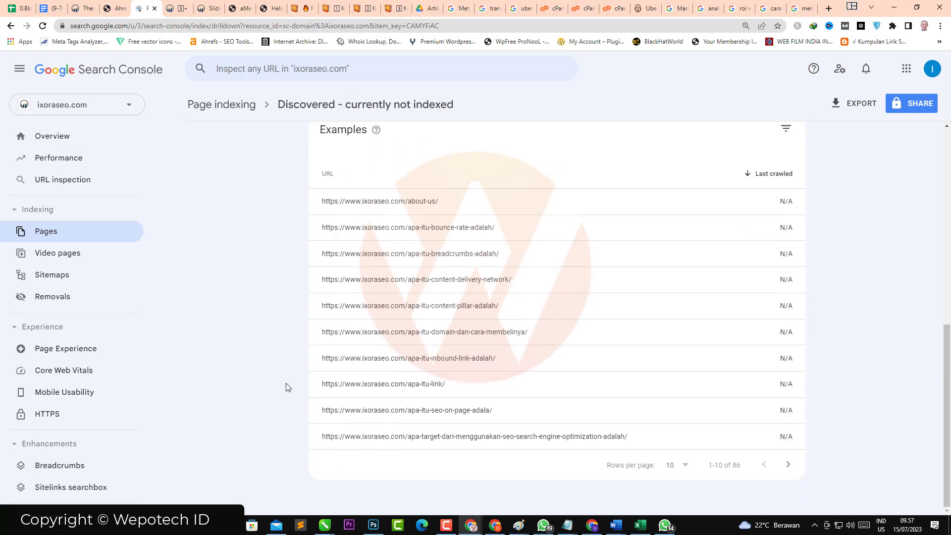
scroll(371, 402, up, 7)
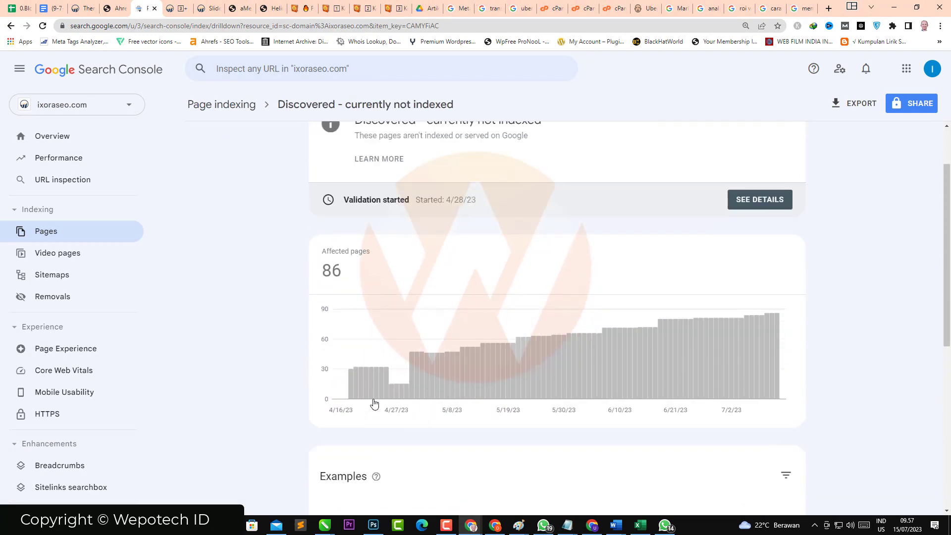
scroll(373, 402, up, 1)
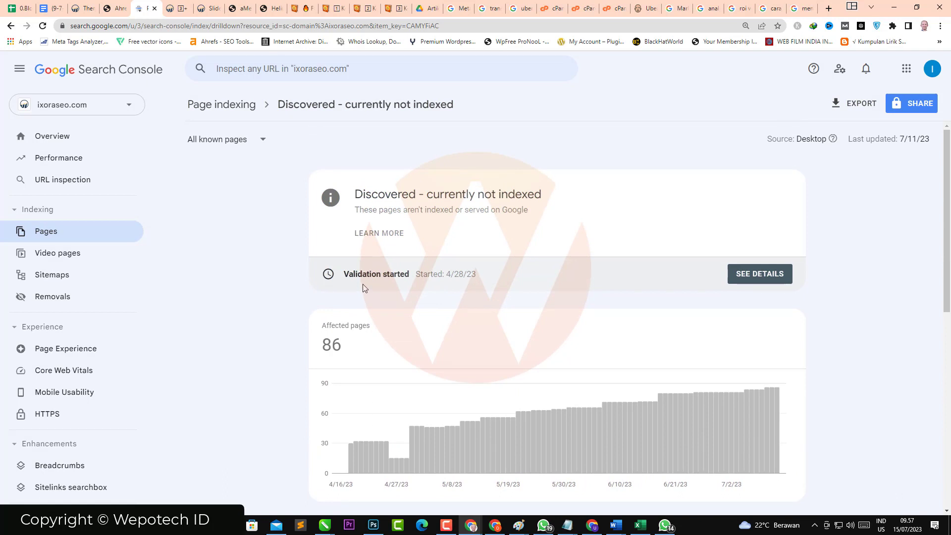
Step: Return to the page indexing report and open the "Excluded by 'noindex' tag" reason to view its example URLs
click(104, 236)
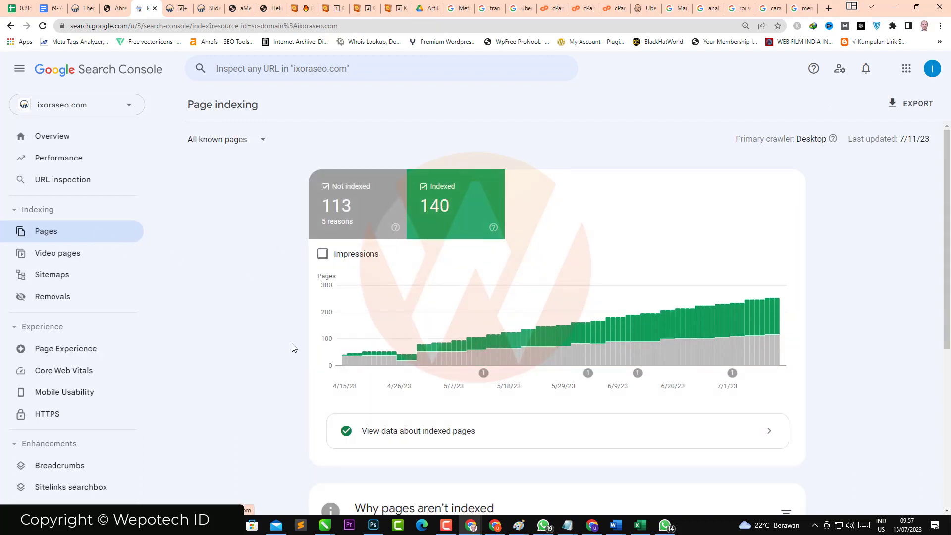
scroll(292, 348, down, 5)
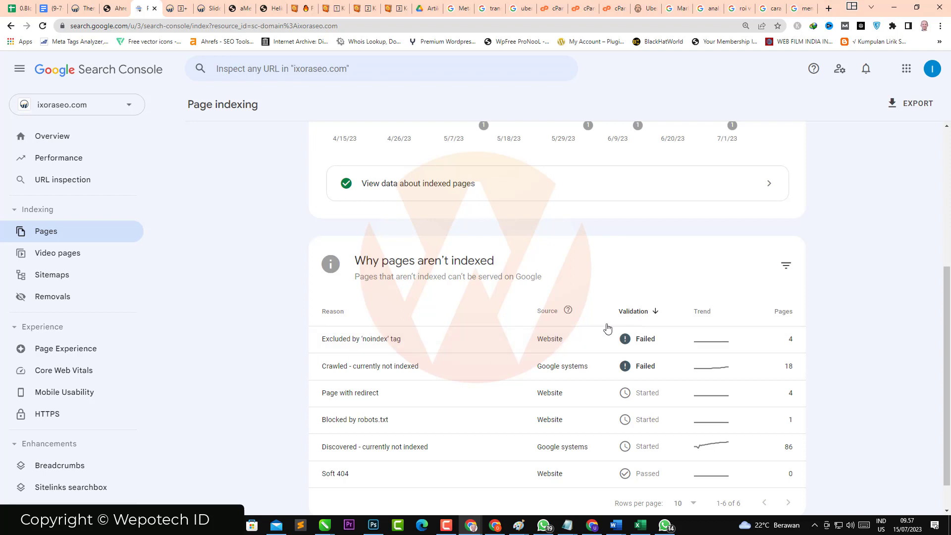
scroll(273, 327, down, 1)
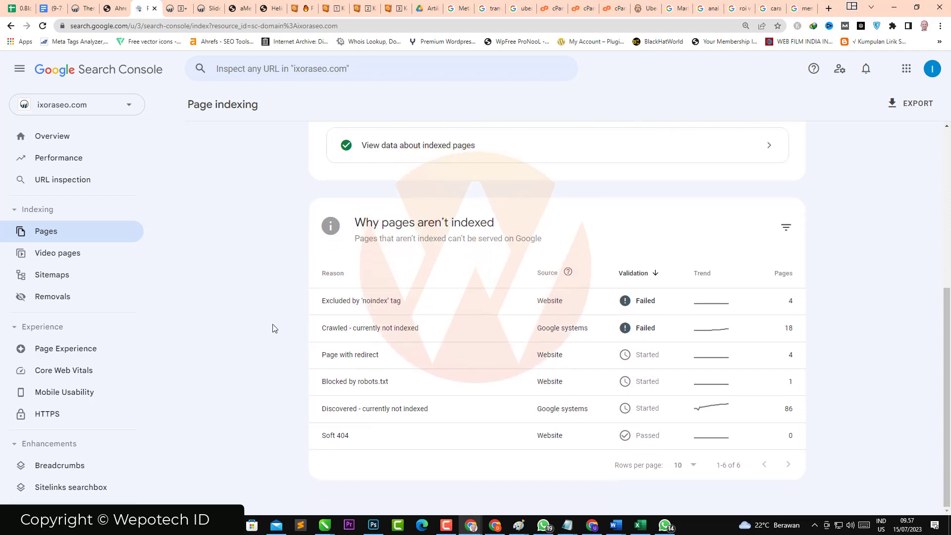
click(398, 311)
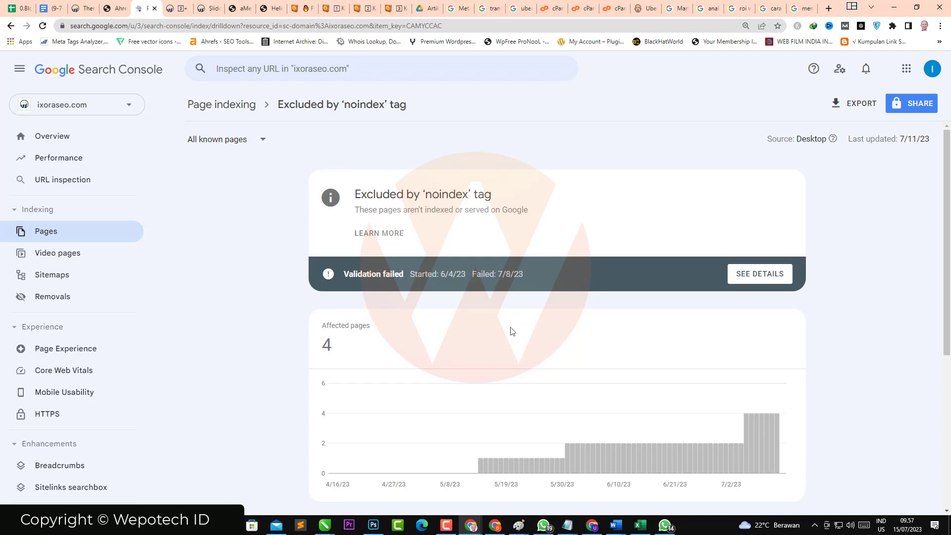
scroll(875, 346, down, 3)
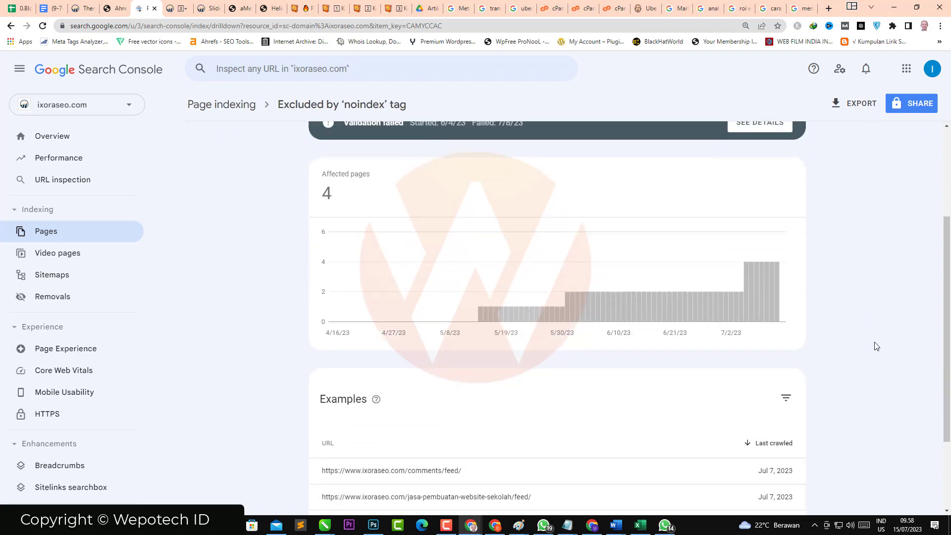
scroll(875, 346, down, 3)
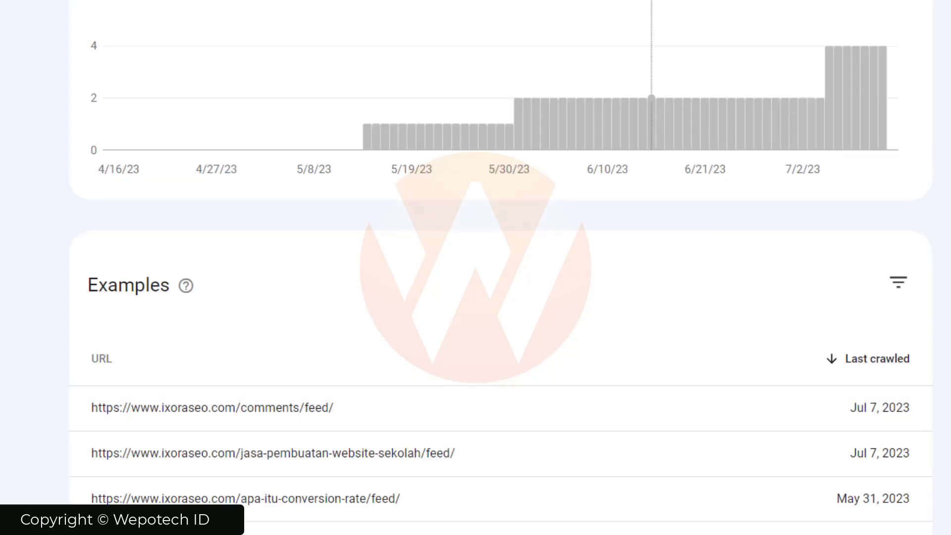
scroll(500, 277, down, 2)
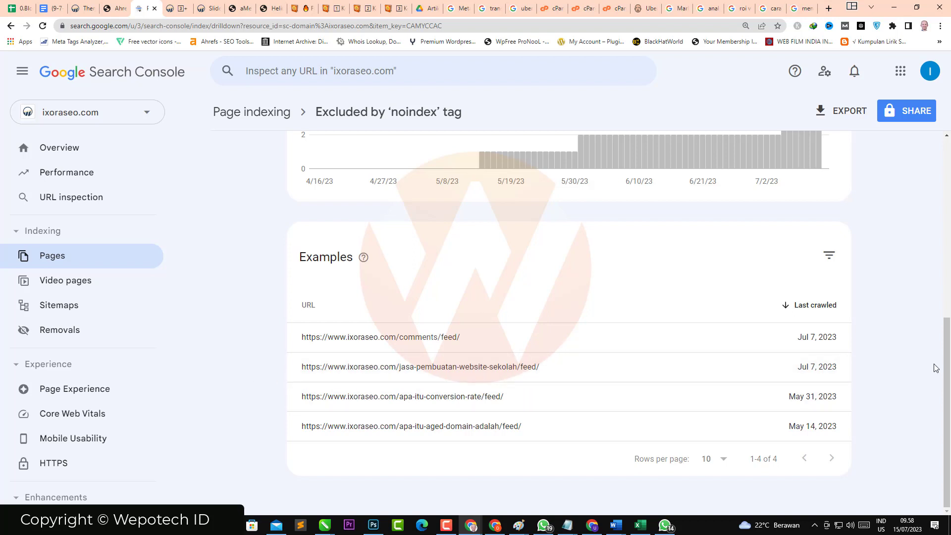
Step: Inspect the noindex example URLs and highlight the apa-itu-conversion-rate part of its feed address
scroll(949, 356, up, 1)
scroll(949, 356, up, 3)
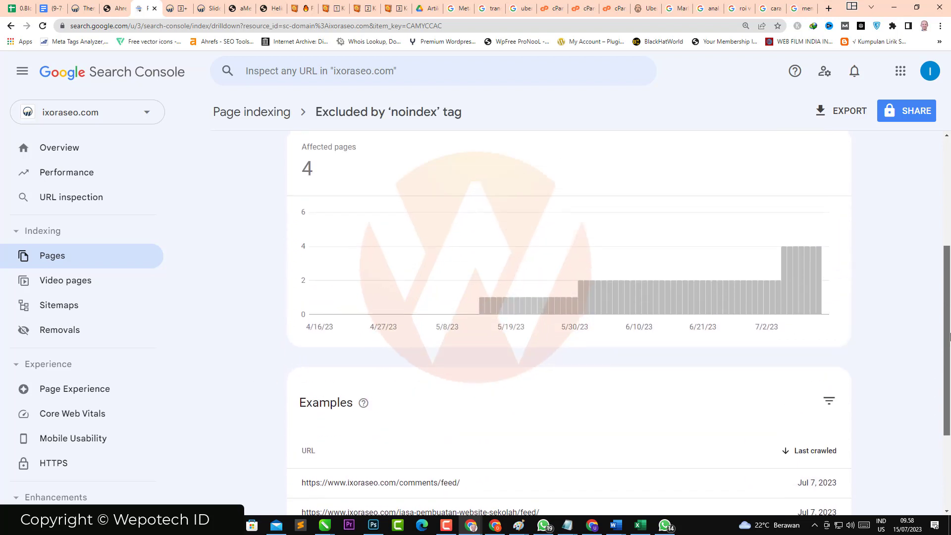
drag(949, 336, 949, 441)
mouse_move(515, 329)
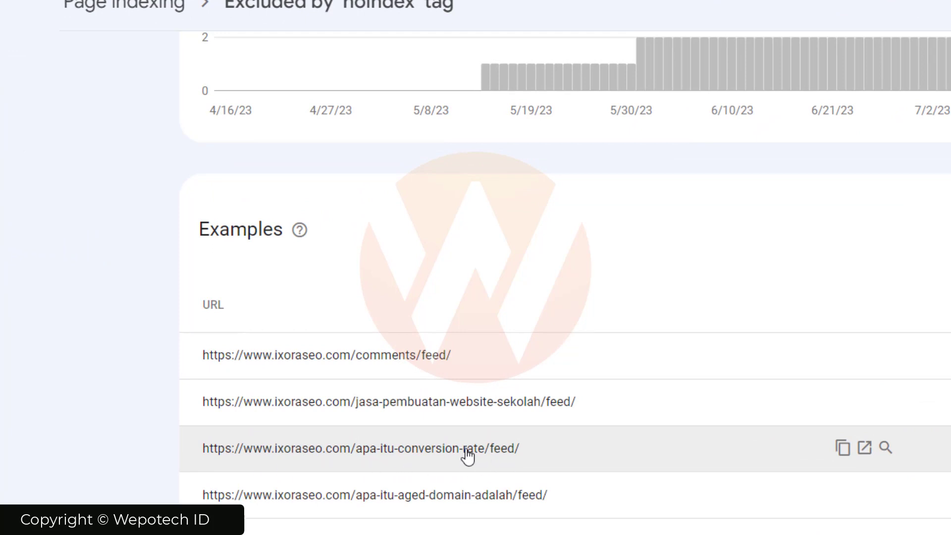
mouse_move(148, 444)
mouse_down()
mouse_move(251, 452)
mouse_move(137, 431)
mouse_up()
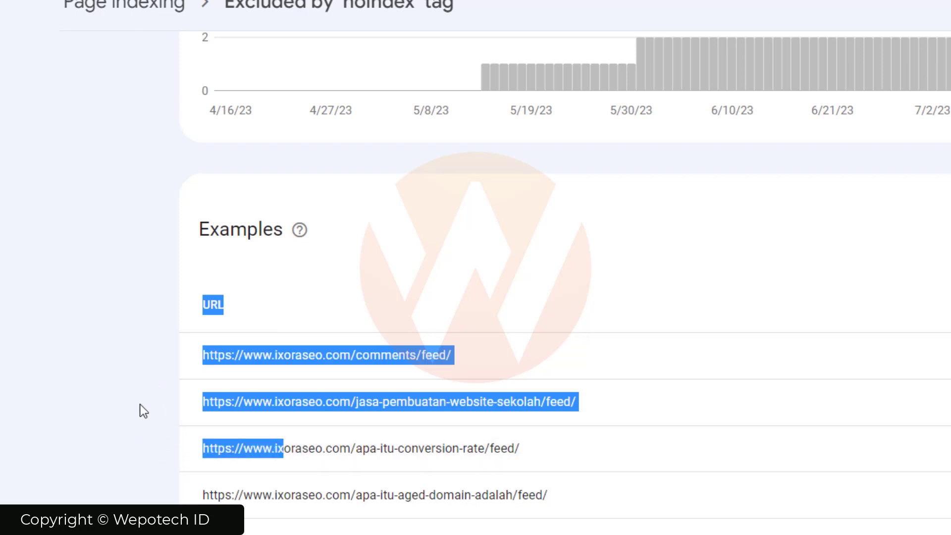
click(143, 411)
drag(204, 449, 492, 458)
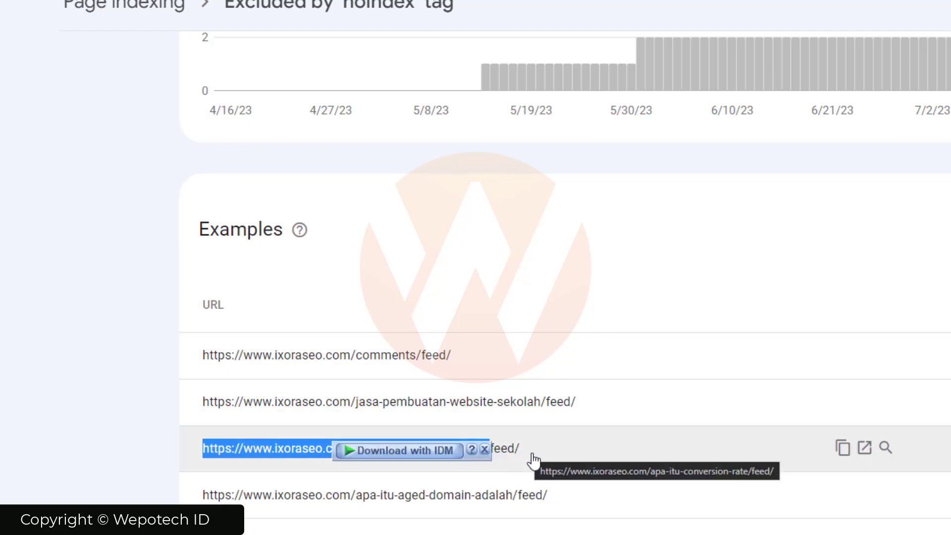
click(944, 495)
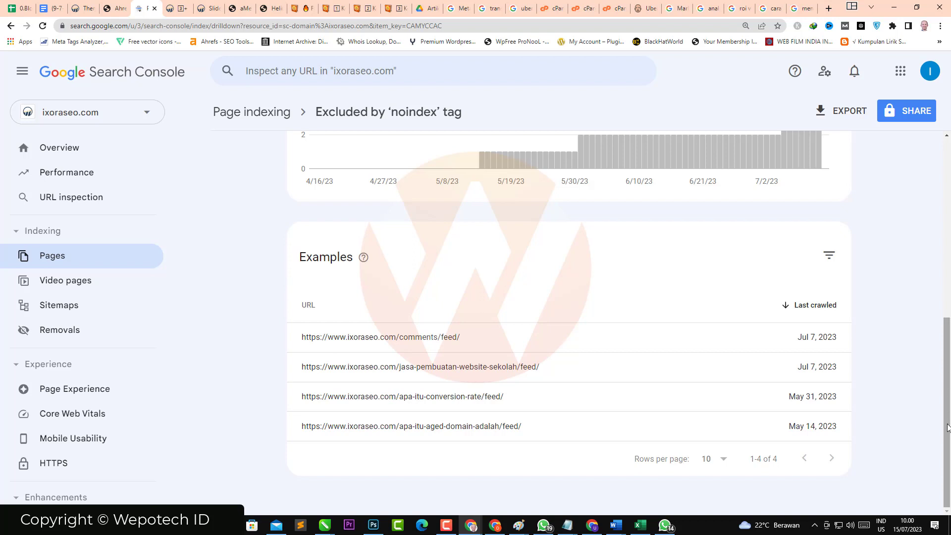
Step: Compare the example feed URLs with the validation details of the 'noindex' exclusion
mouse_move(948, 427)
mouse_down()
mouse_move(949, 398)
mouse_move(950, 445)
mouse_up()
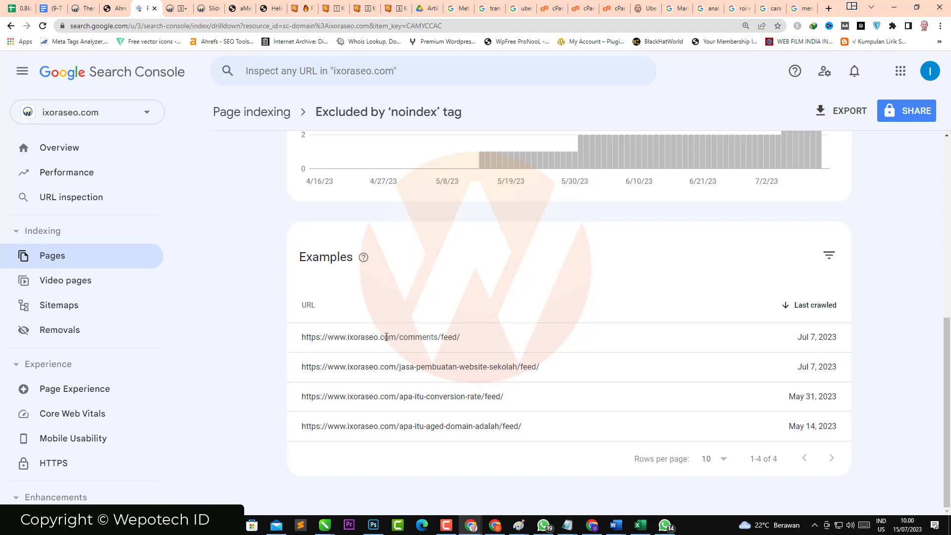
drag(949, 438, 920, 249)
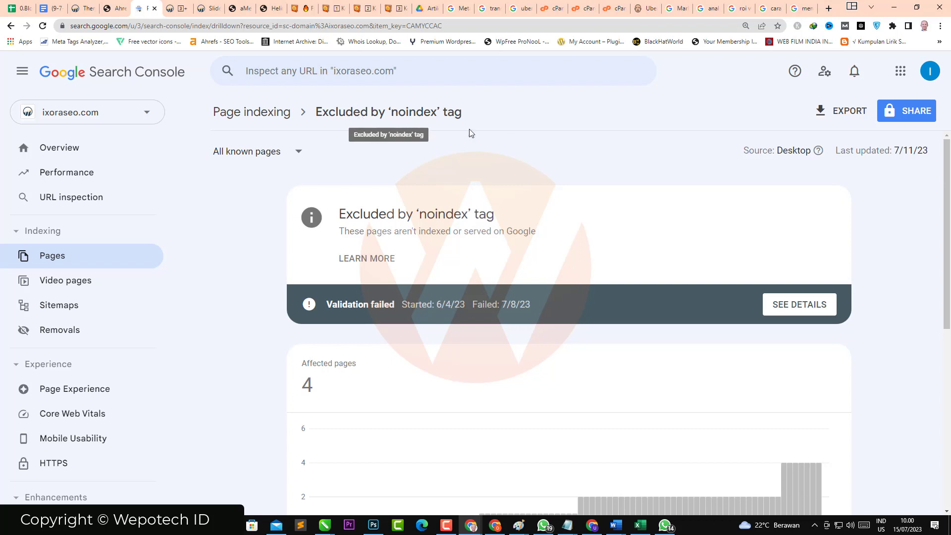
drag(946, 280, 949, 458)
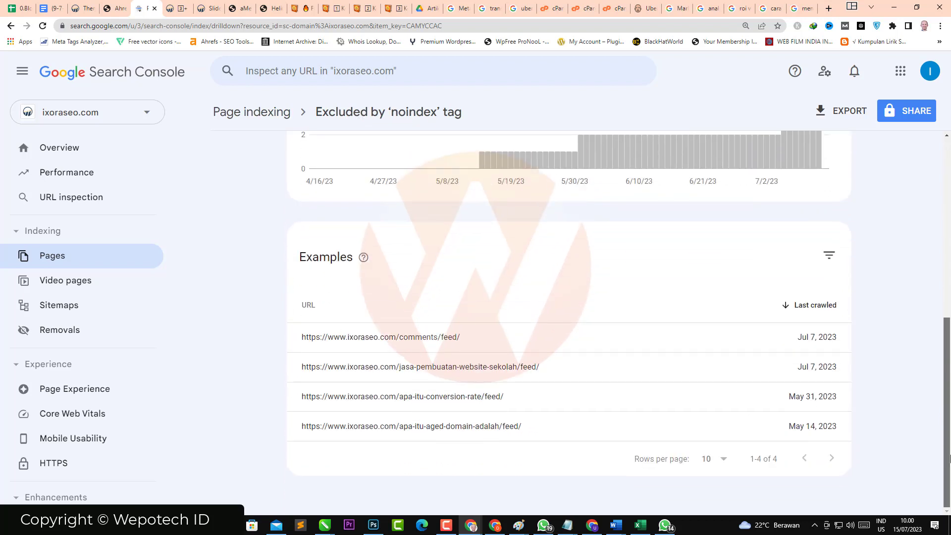
mouse_move(689, 380)
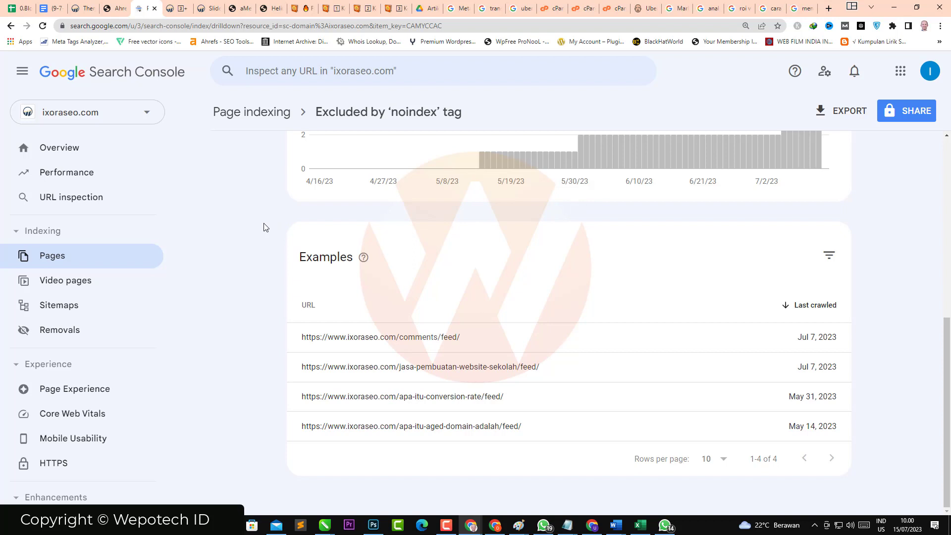
drag(947, 362, 949, 184)
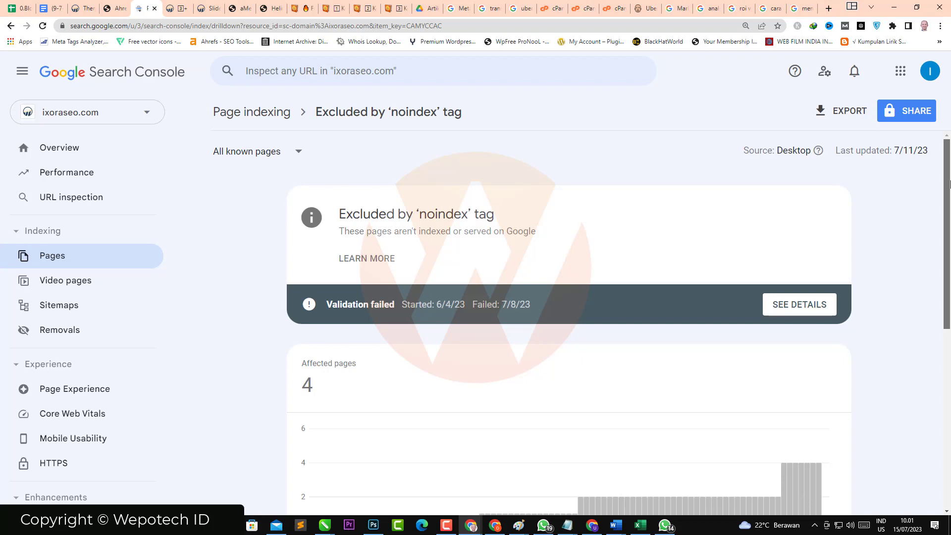
Step: Return to the page indexing report and open the "Crawled - currently not indexed" reason to review its example URLs
click(105, 262)
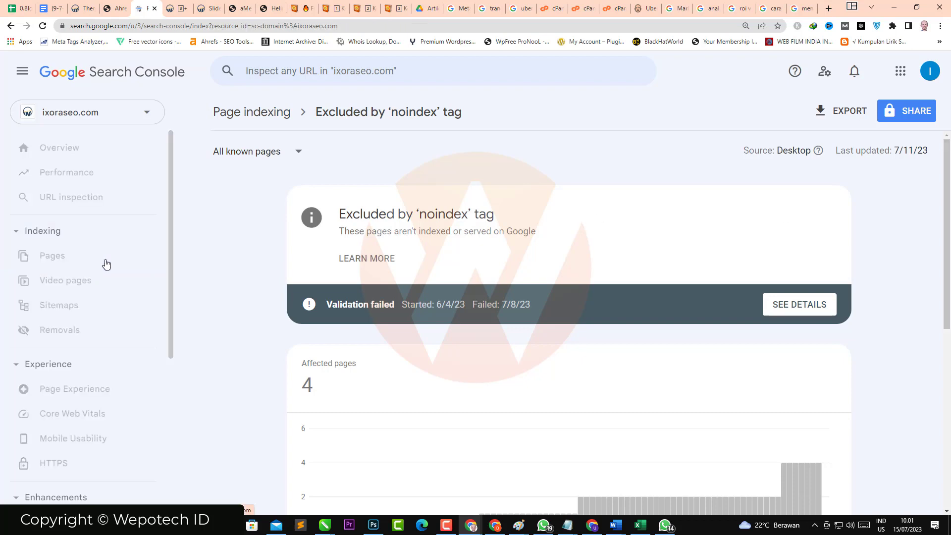
scroll(378, 356, down, 7)
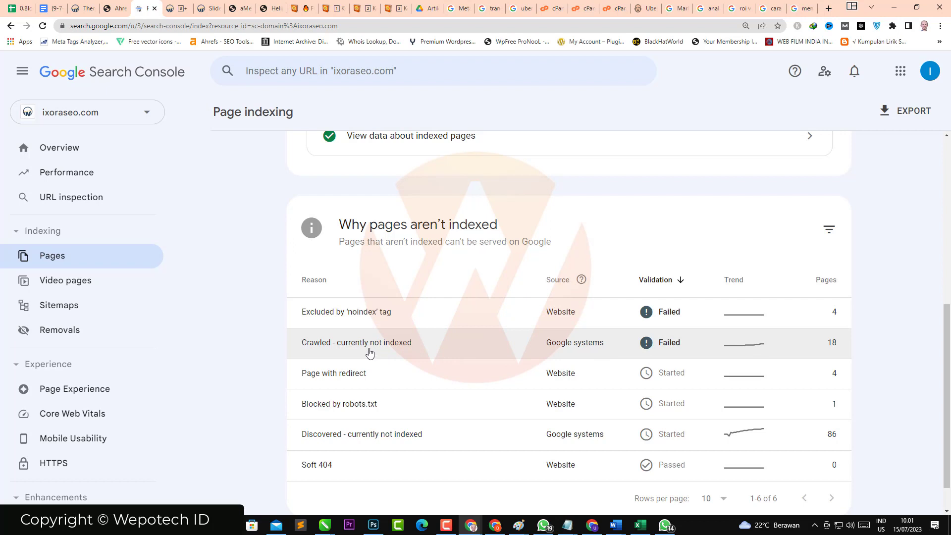
click(394, 344)
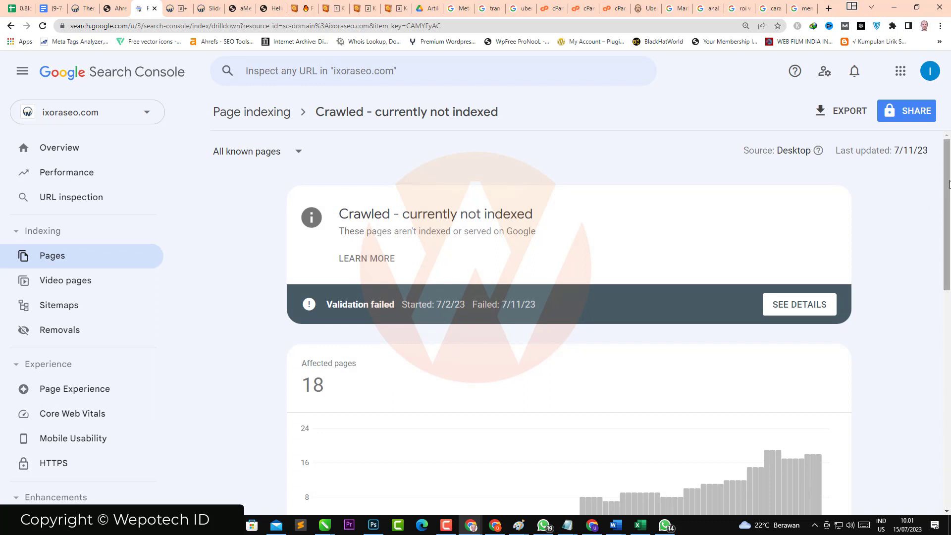
drag(948, 184, 948, 374)
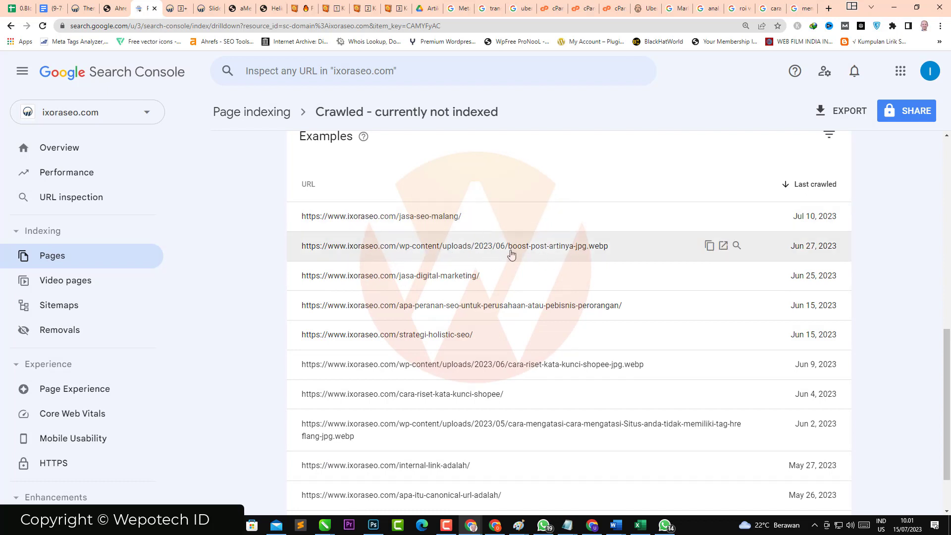
drag(947, 385, 946, 365)
scroll(946, 392, down, 1)
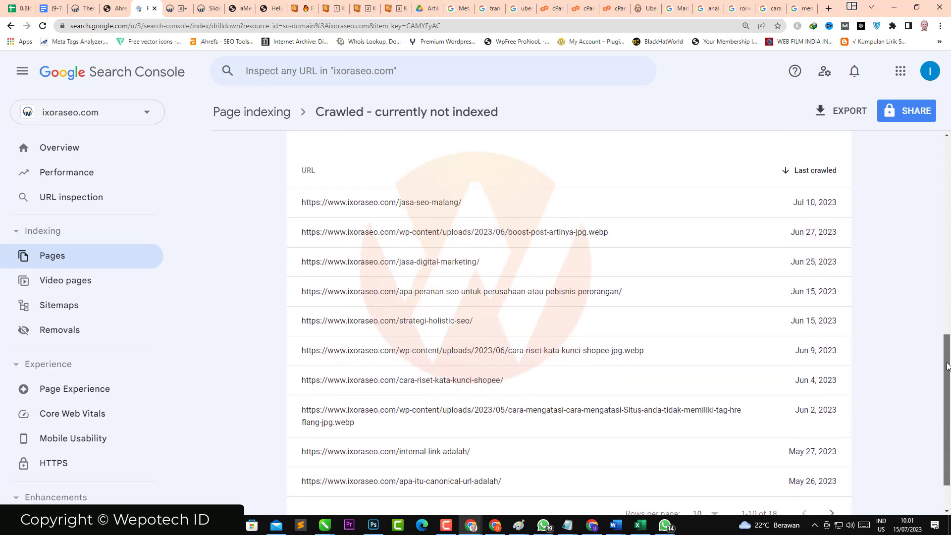
drag(947, 365, 948, 335)
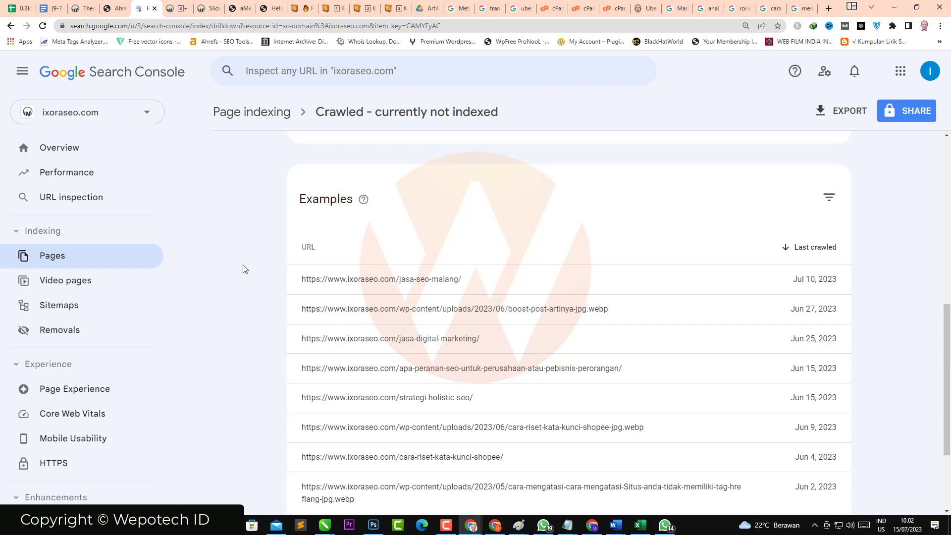
scroll(243, 269, down, 2)
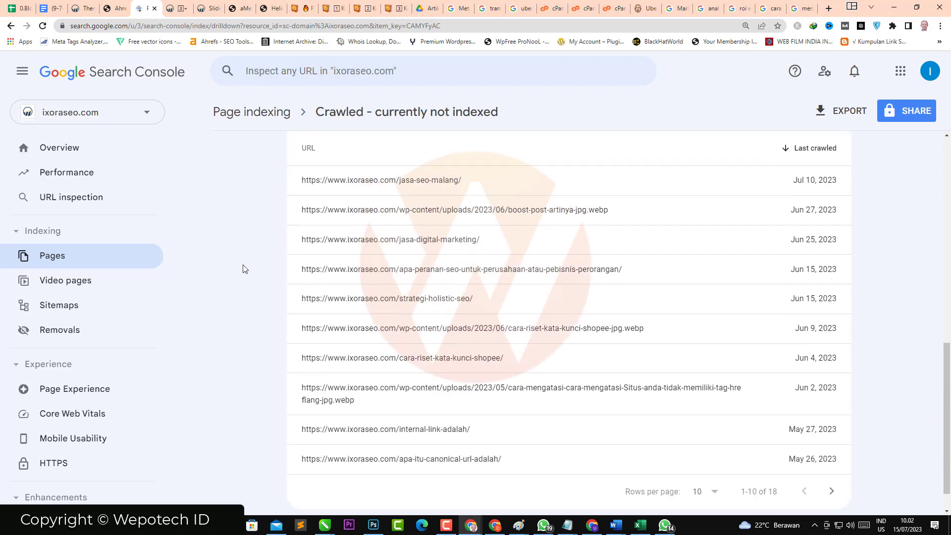
scroll(243, 269, up, 2)
drag(291, 278, 473, 289)
key(ctrl+c)
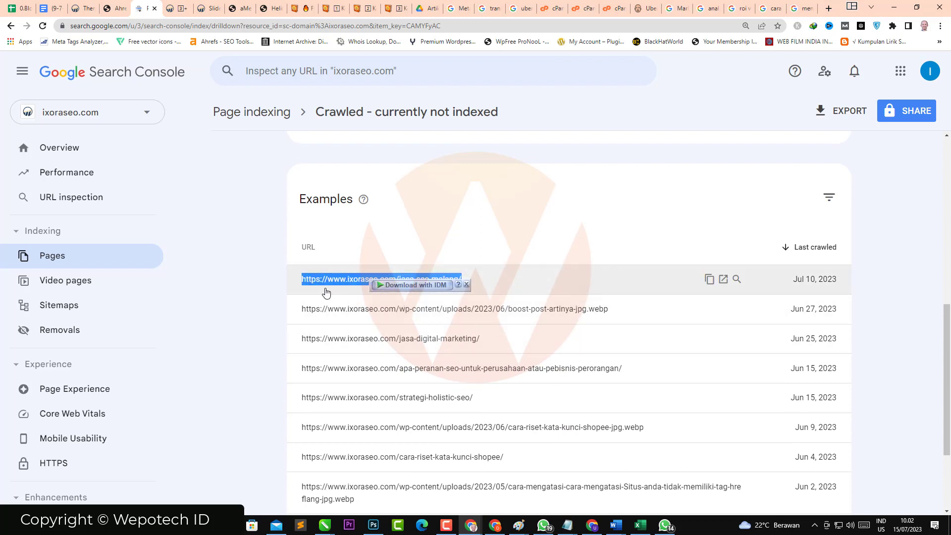
click(466, 284)
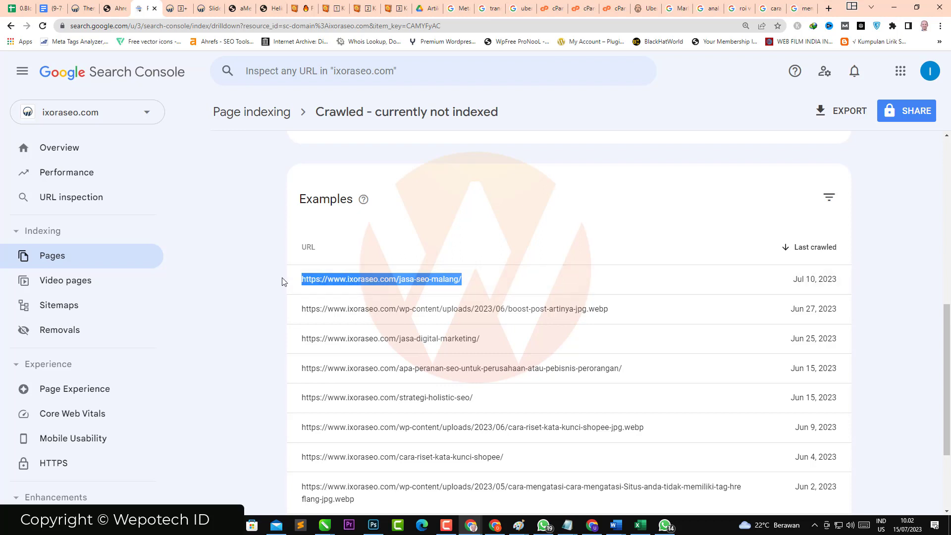
click(62, 204)
key(ctrl+v)
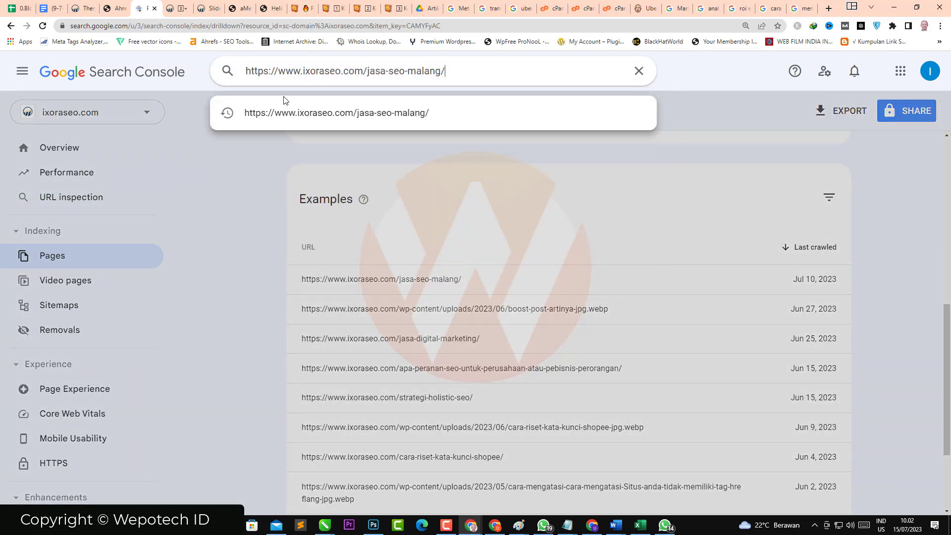
click(358, 108)
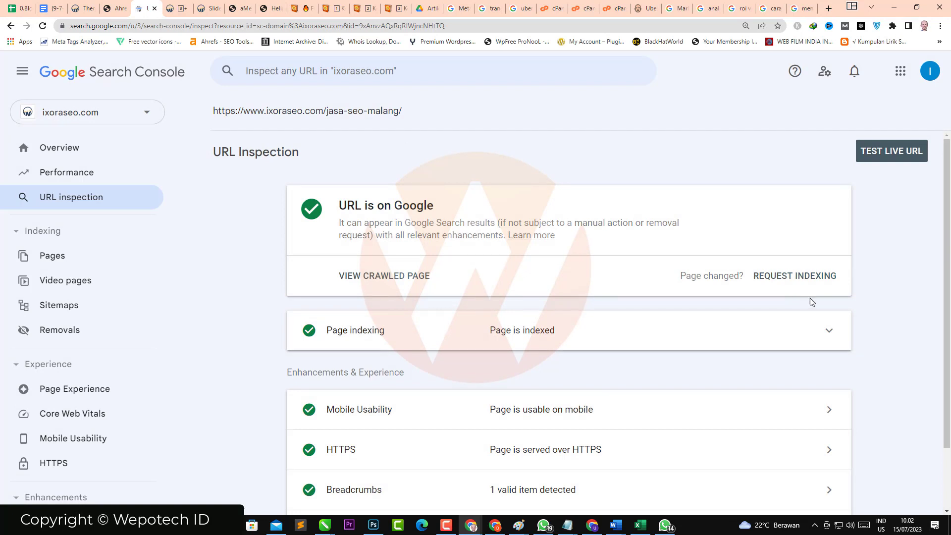
drag(452, 207, 339, 205)
click(455, 201)
Step: Open google.com in a new tab and search for the copied jasa-seo-malang URL
click(828, 8)
text(google.com)
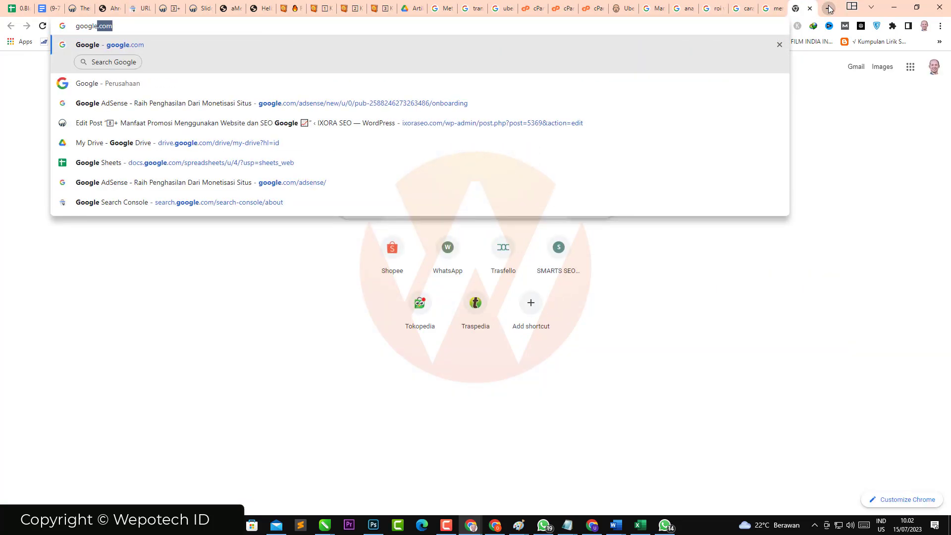
key(Return)
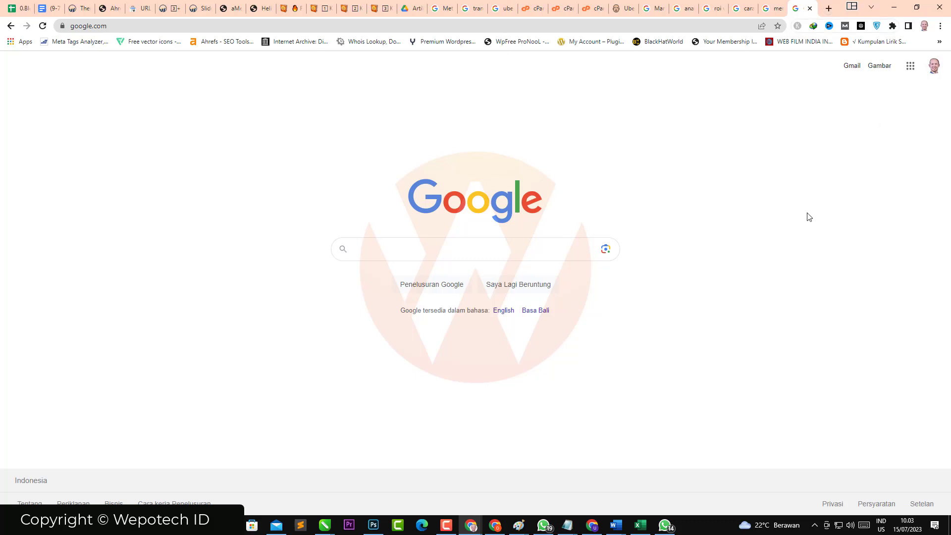
click(480, 250)
key(ctrl+v)
key(Return)
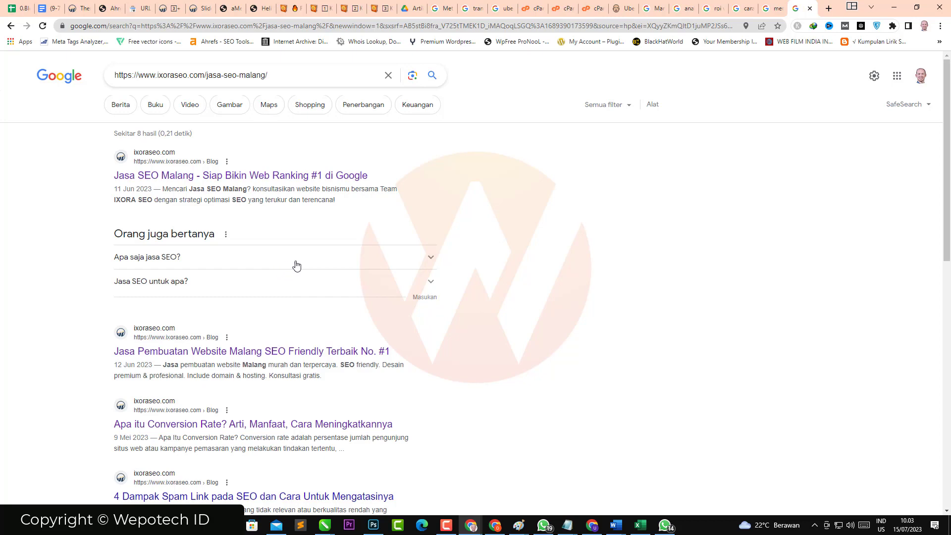
Step: Back in Search Console, open the validation details of the "Crawled - currently not indexed" reason and start a new validation
click(140, 4)
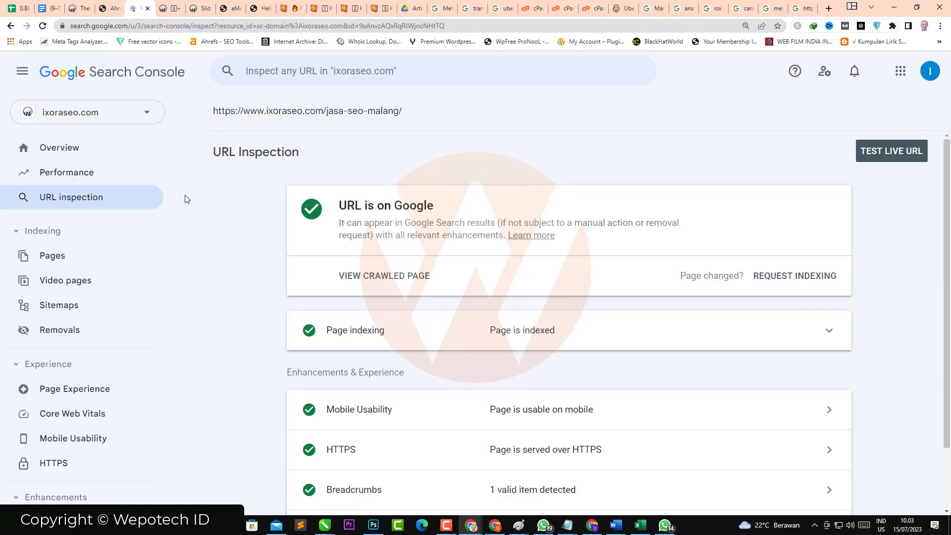
click(78, 254)
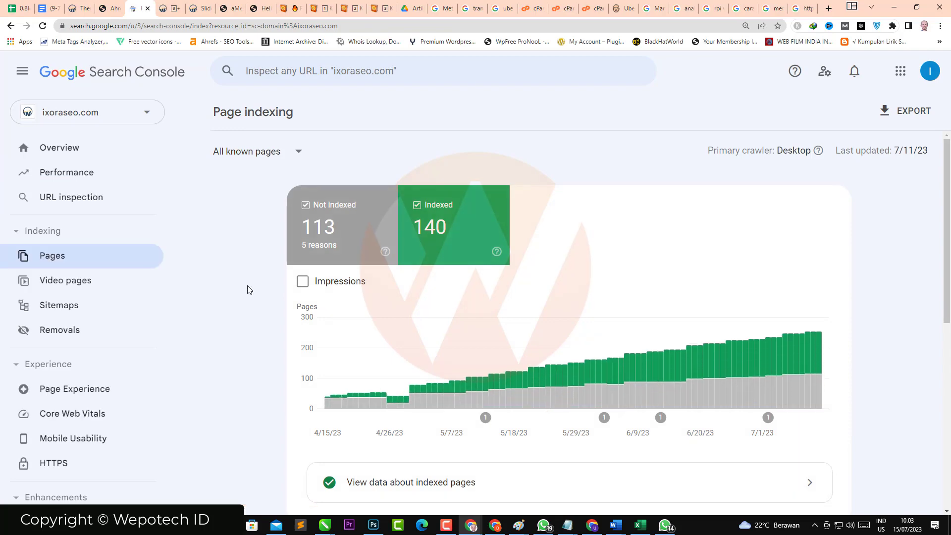
scroll(289, 358, down, 4)
scroll(477, 427, down, 2)
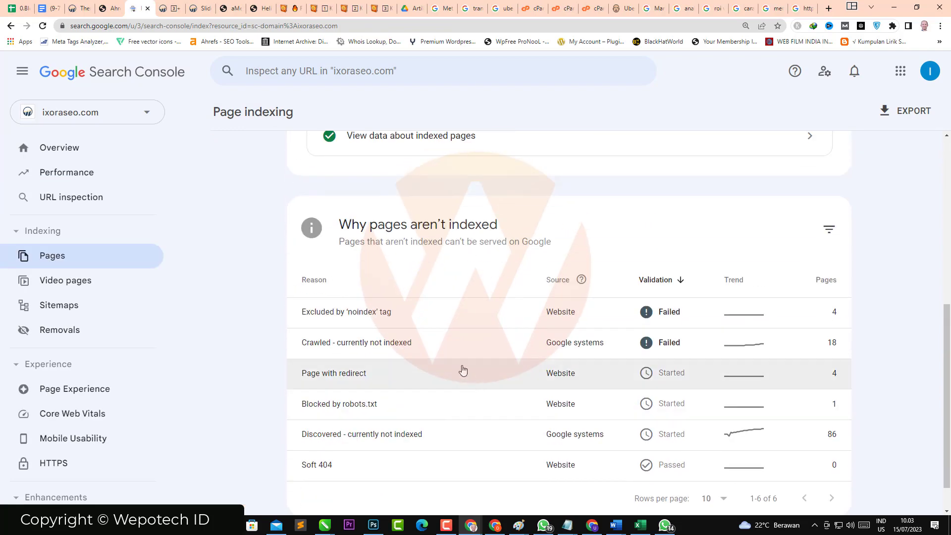
click(422, 353)
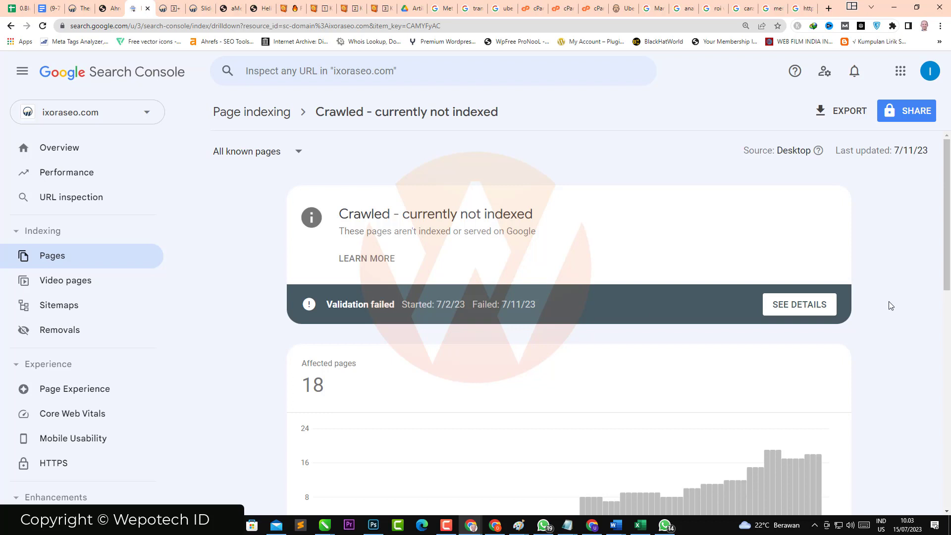
scroll(890, 305, down, 2)
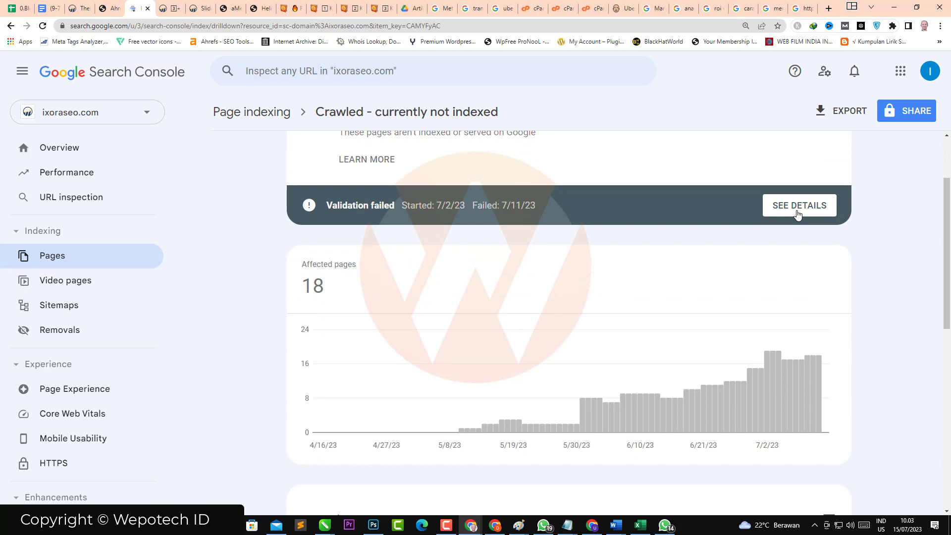
click(797, 214)
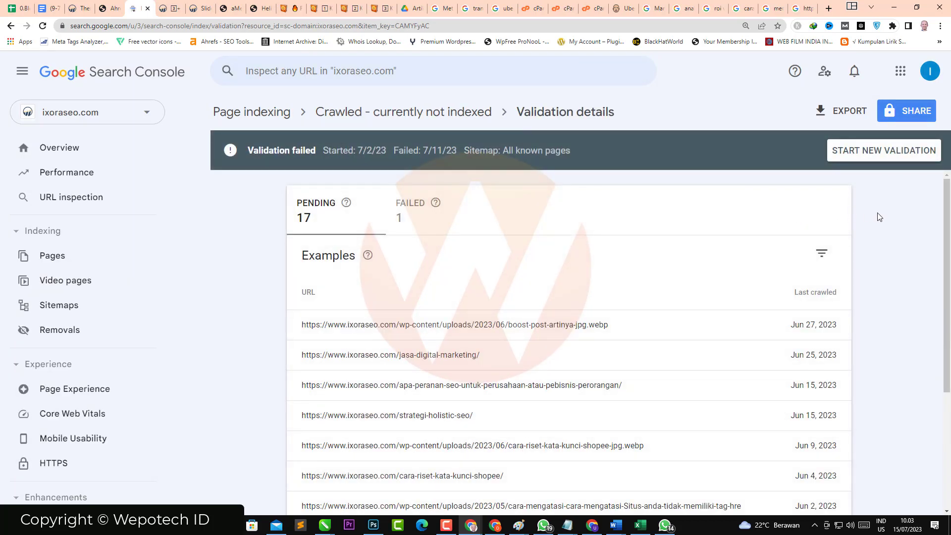
click(859, 162)
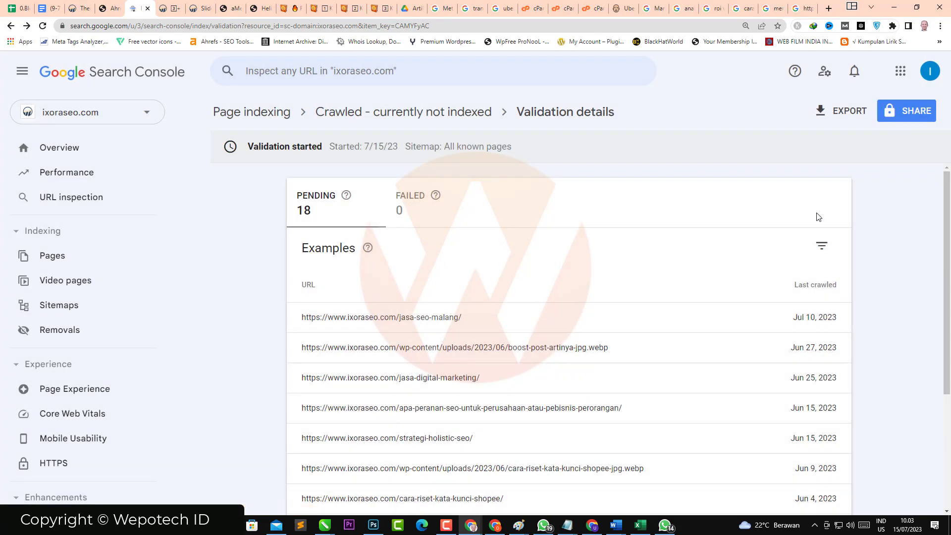
Step: Check the validation statuses in the page indexing report and reopen the "Excluded by 'noindex' tag" reason with its example URLs
click(65, 258)
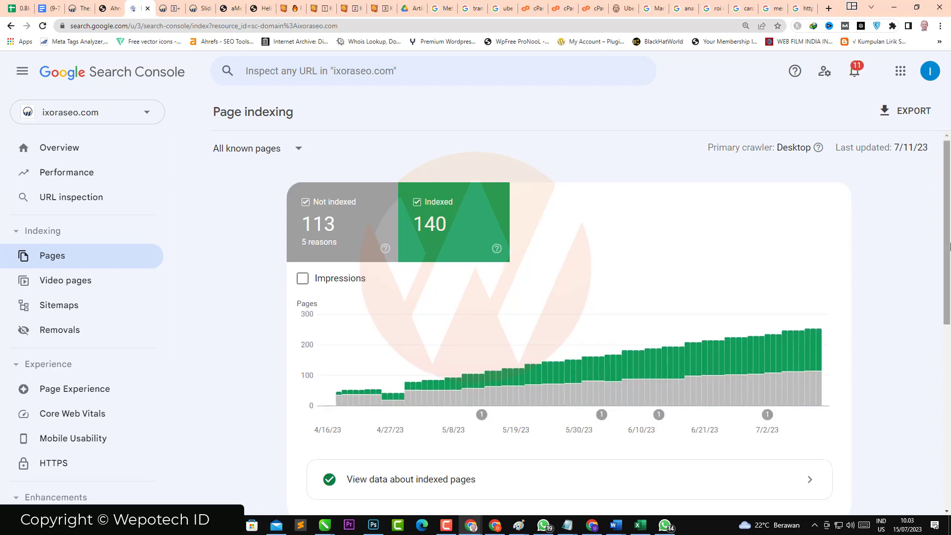
drag(947, 218, 949, 373)
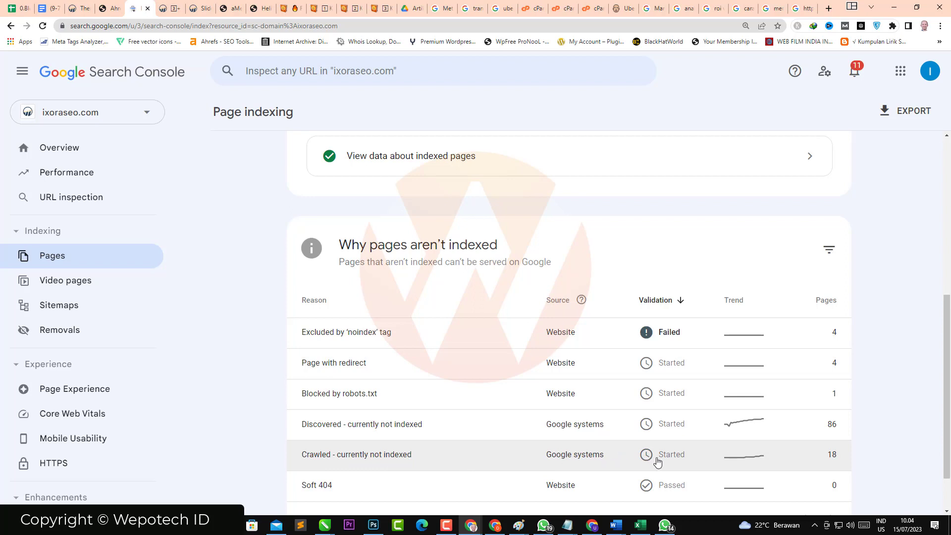
click(423, 339)
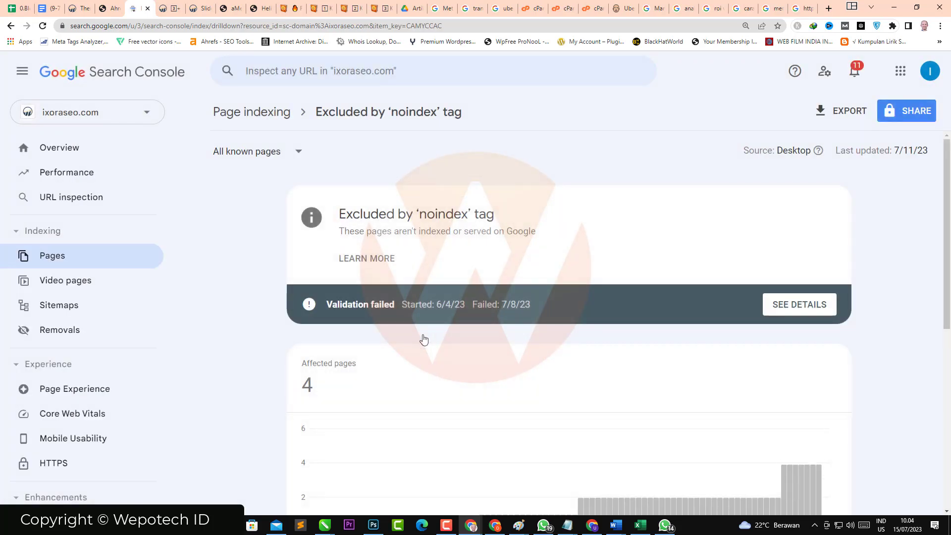
scroll(469, 372, down, 7)
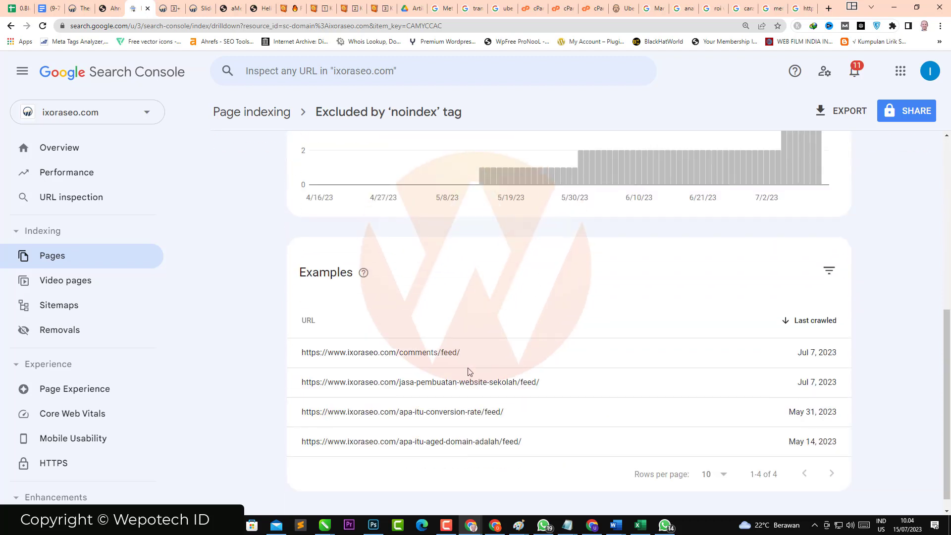
scroll(946, 408, down, 1)
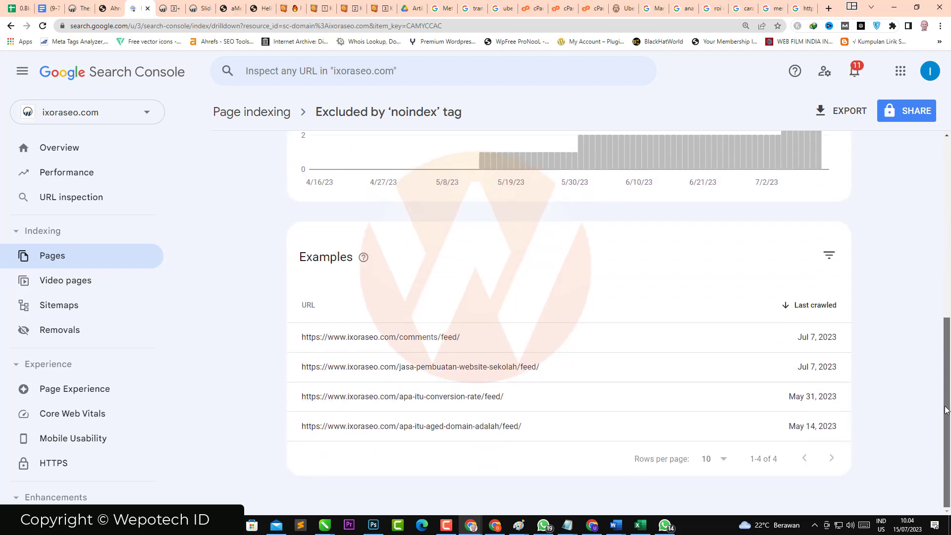
Step: Review the 'noindex' exclusion's validation status, affected pages chart and example feed URLs
mouse_move(944, 406)
mouse_down()
mouse_move(945, 391)
mouse_move(946, 410)
mouse_up()
drag(944, 388, 950, 210)
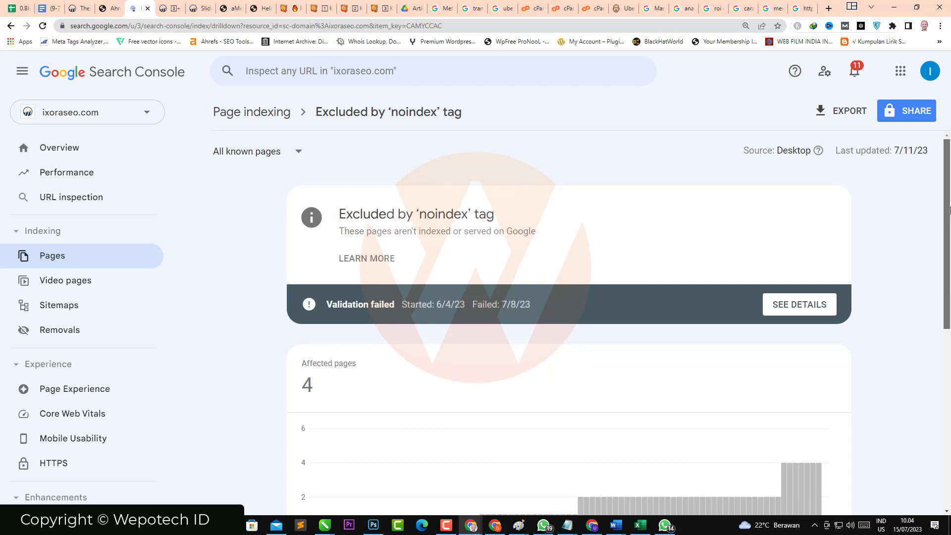
drag(950, 210, 944, 410)
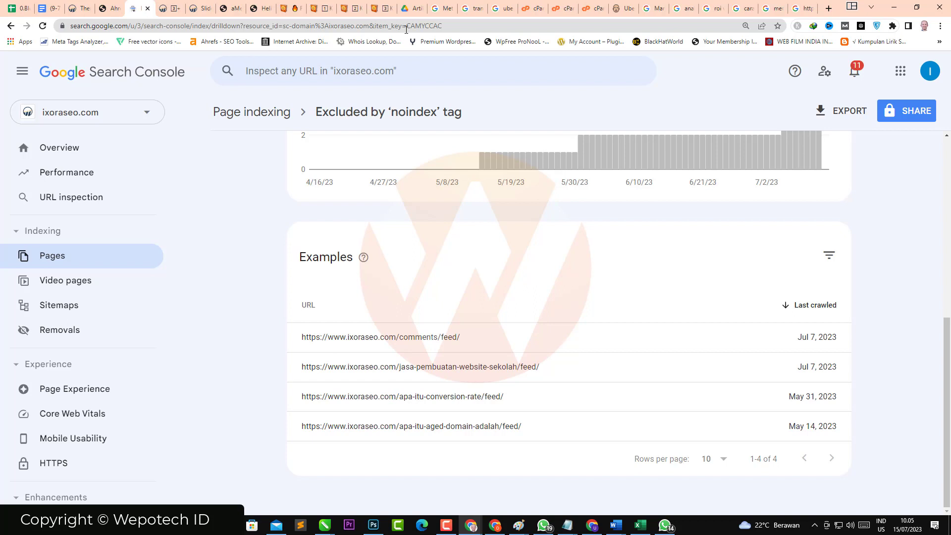
drag(948, 343, 948, 153)
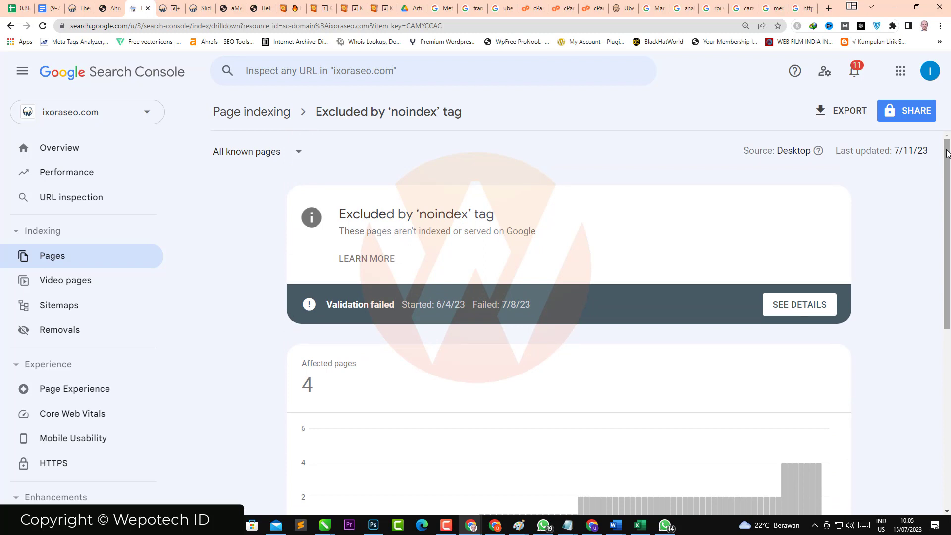
mouse_move(947, 153)
mouse_down()
mouse_move(947, 191)
mouse_move(946, 138)
mouse_move(947, 203)
mouse_move(948, 147)
mouse_up()
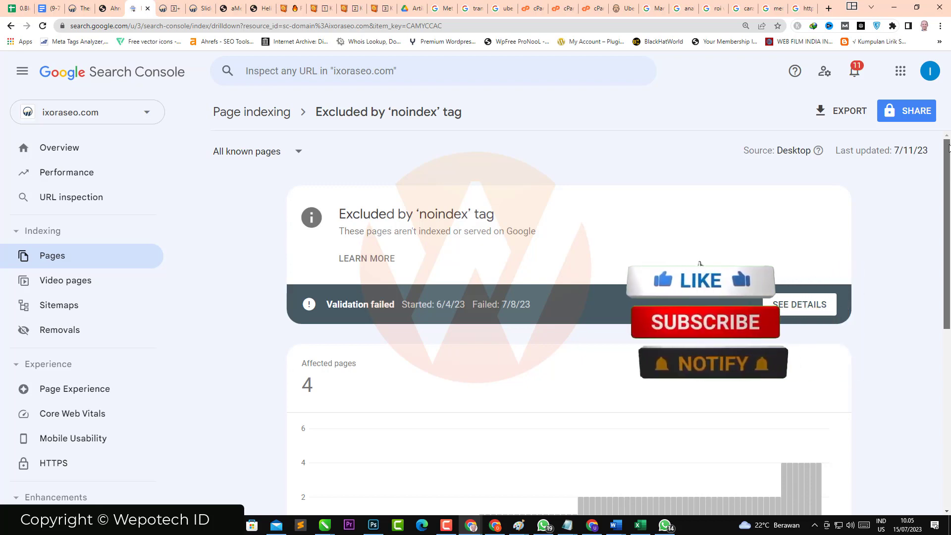
scroll(948, 146, down, 6)
scroll(948, 146, up, 6)
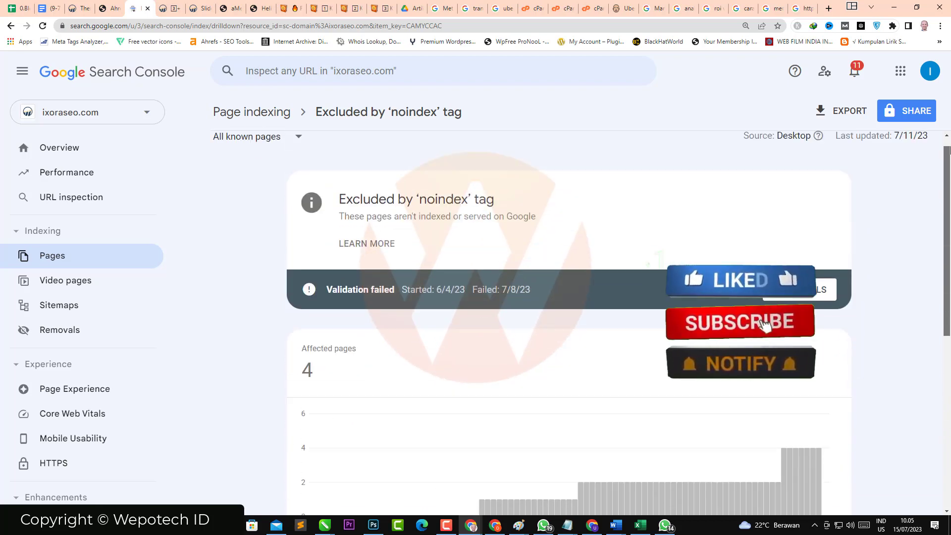